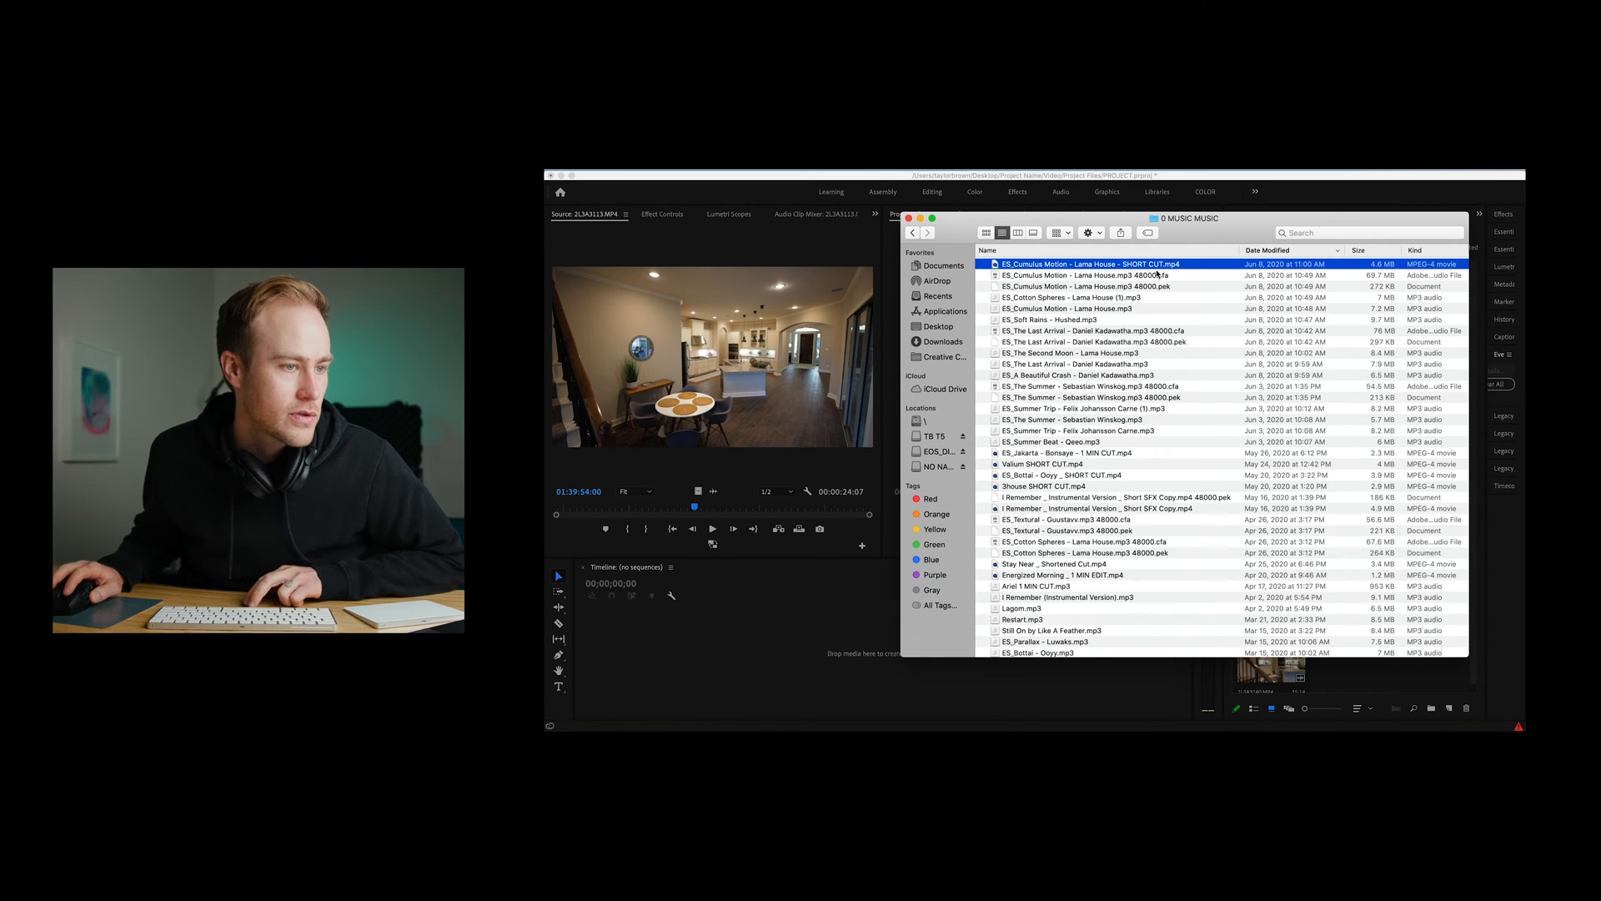
Preview the Cumulus Motion - Lama House SHORT CUT track from about 00:20 at a lower volume.
key(space)
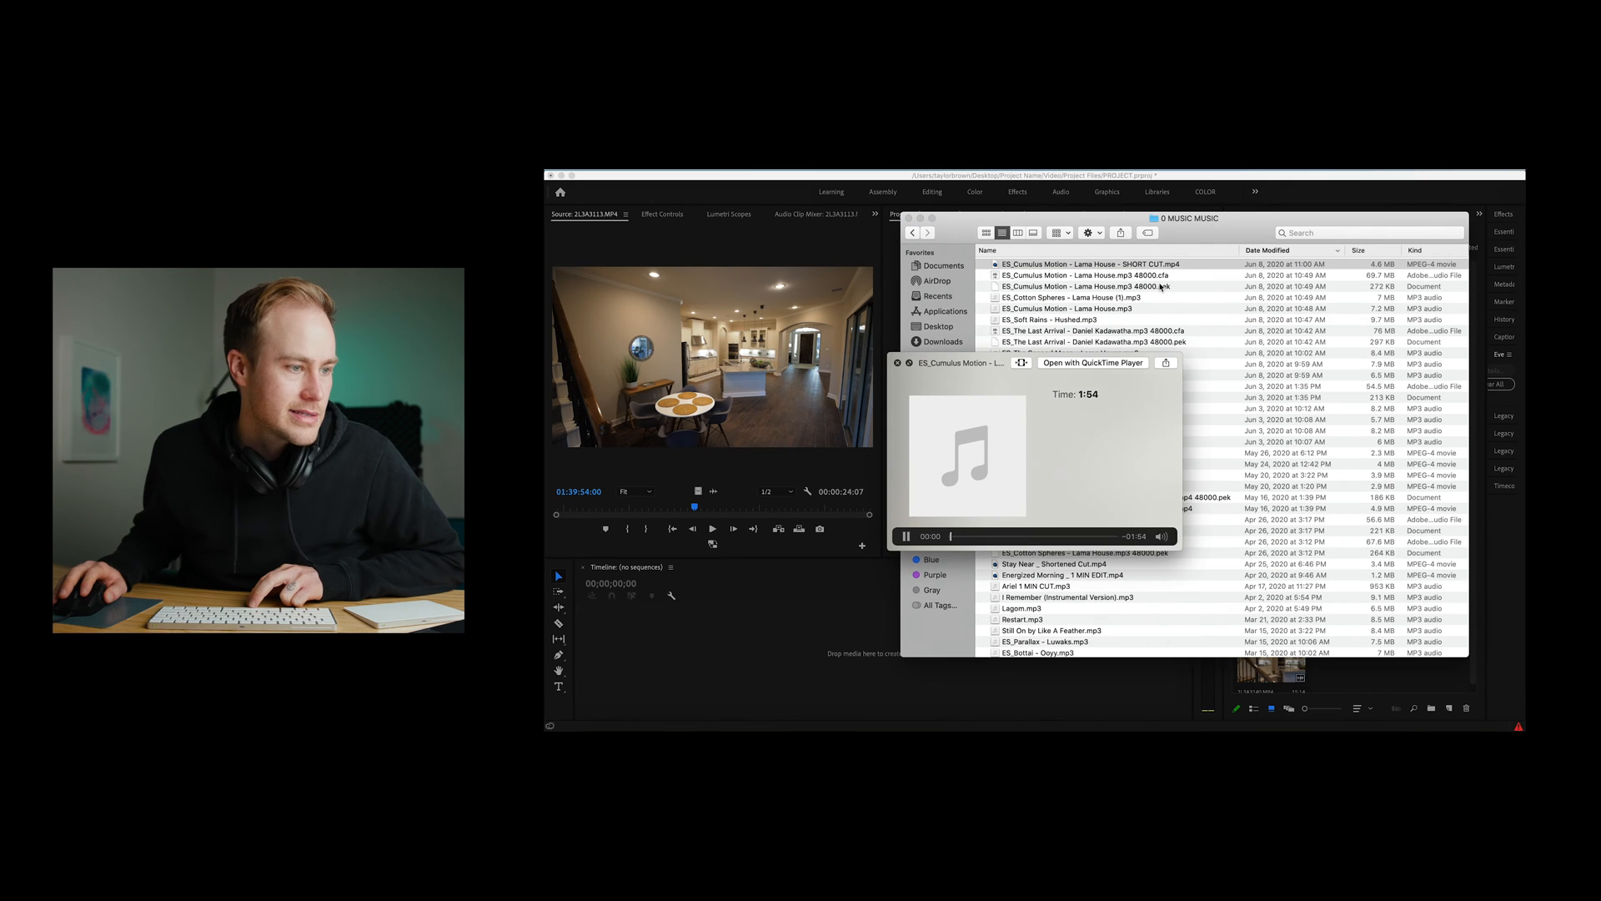
click(978, 538)
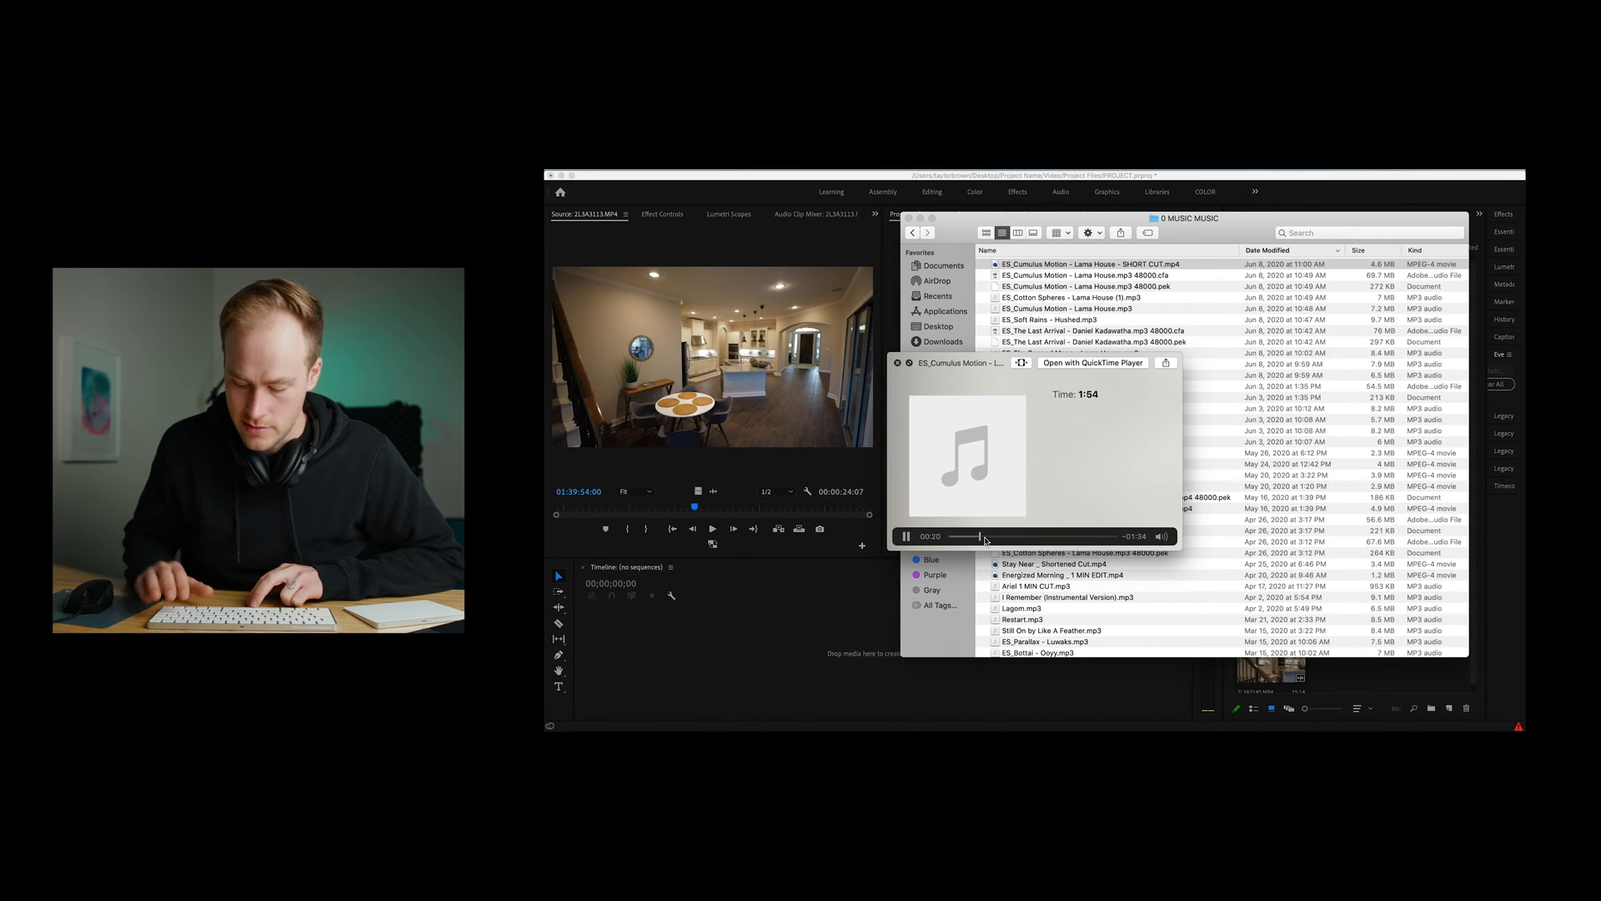
key(XF86AudioLowerVolume)
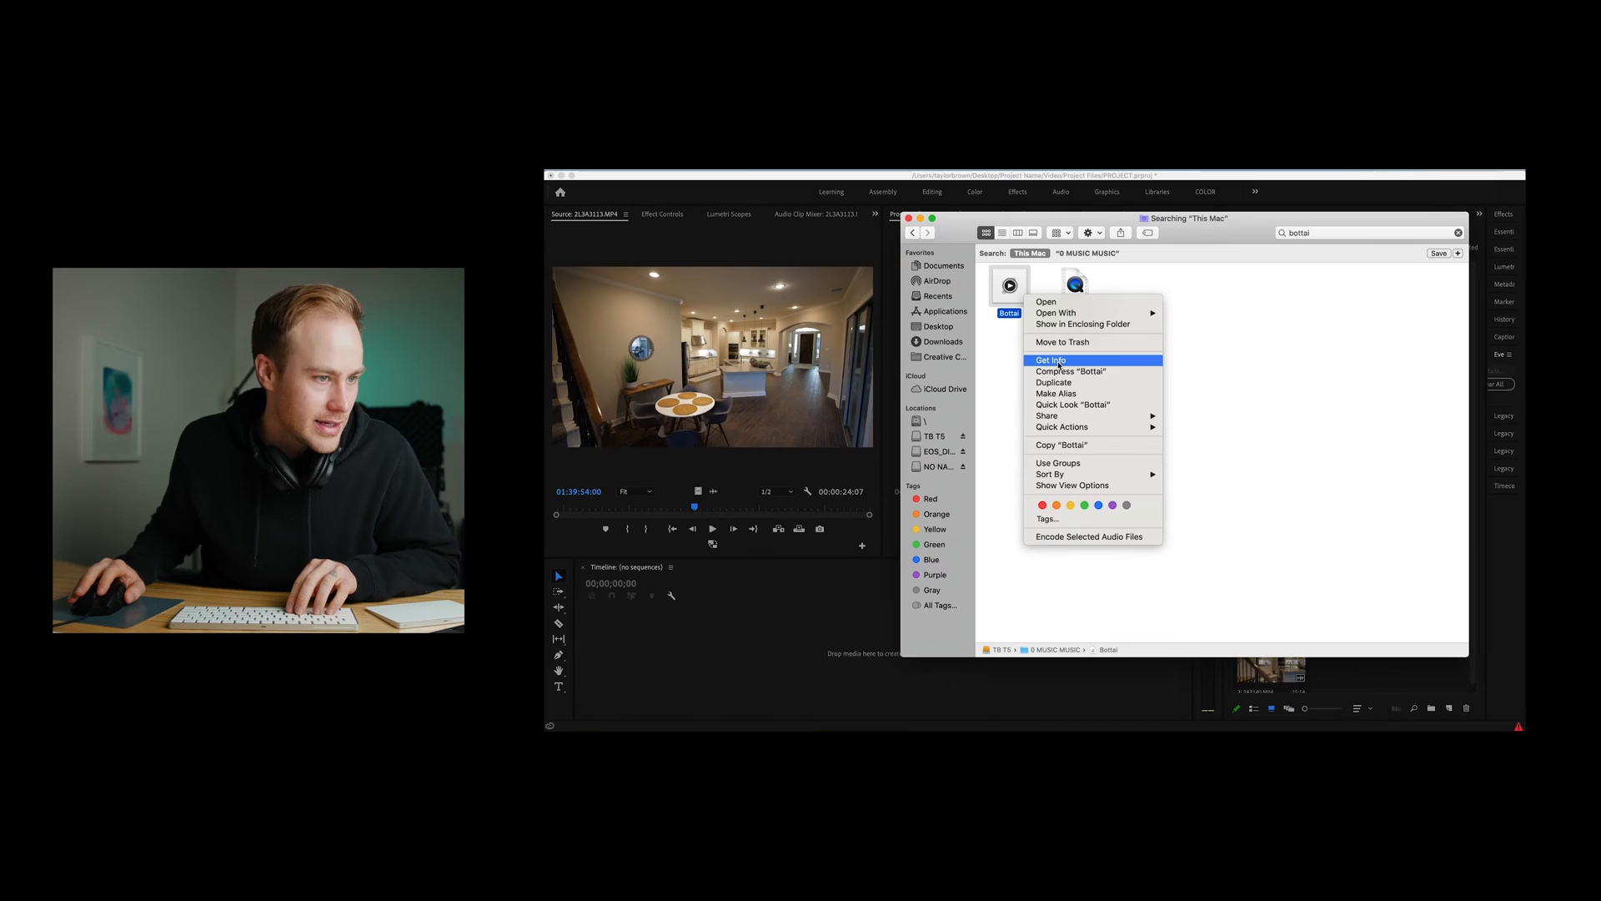
Copy the Bottai track into the project's Music folder and import that folder into the Premiere Pro project.
click(1059, 445)
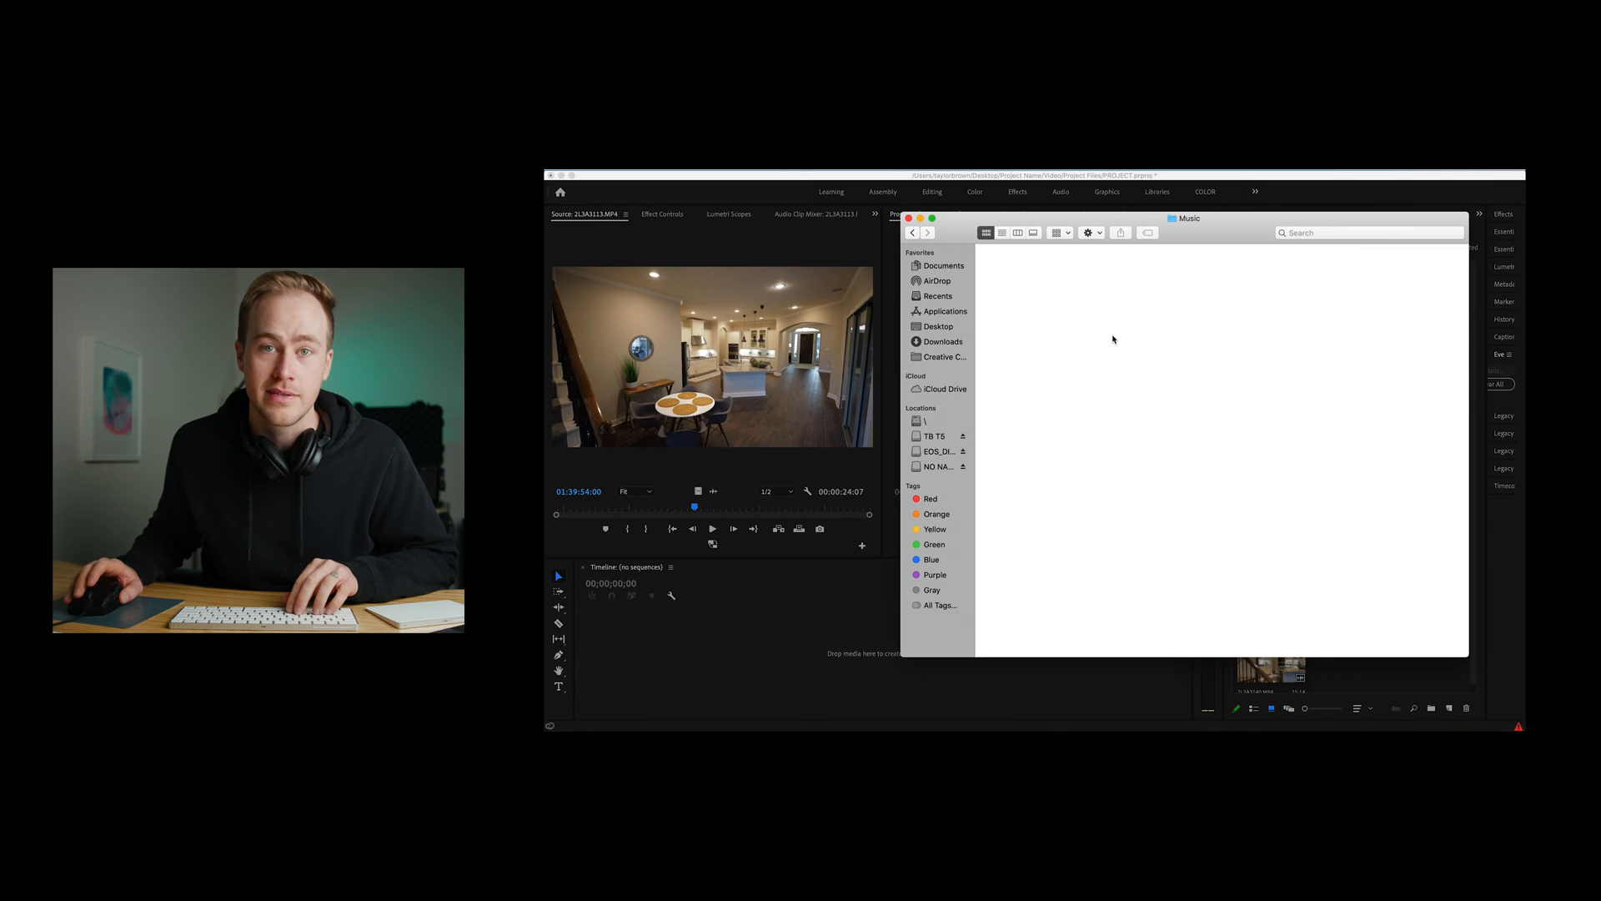
right_click(1117, 335)
click(1148, 378)
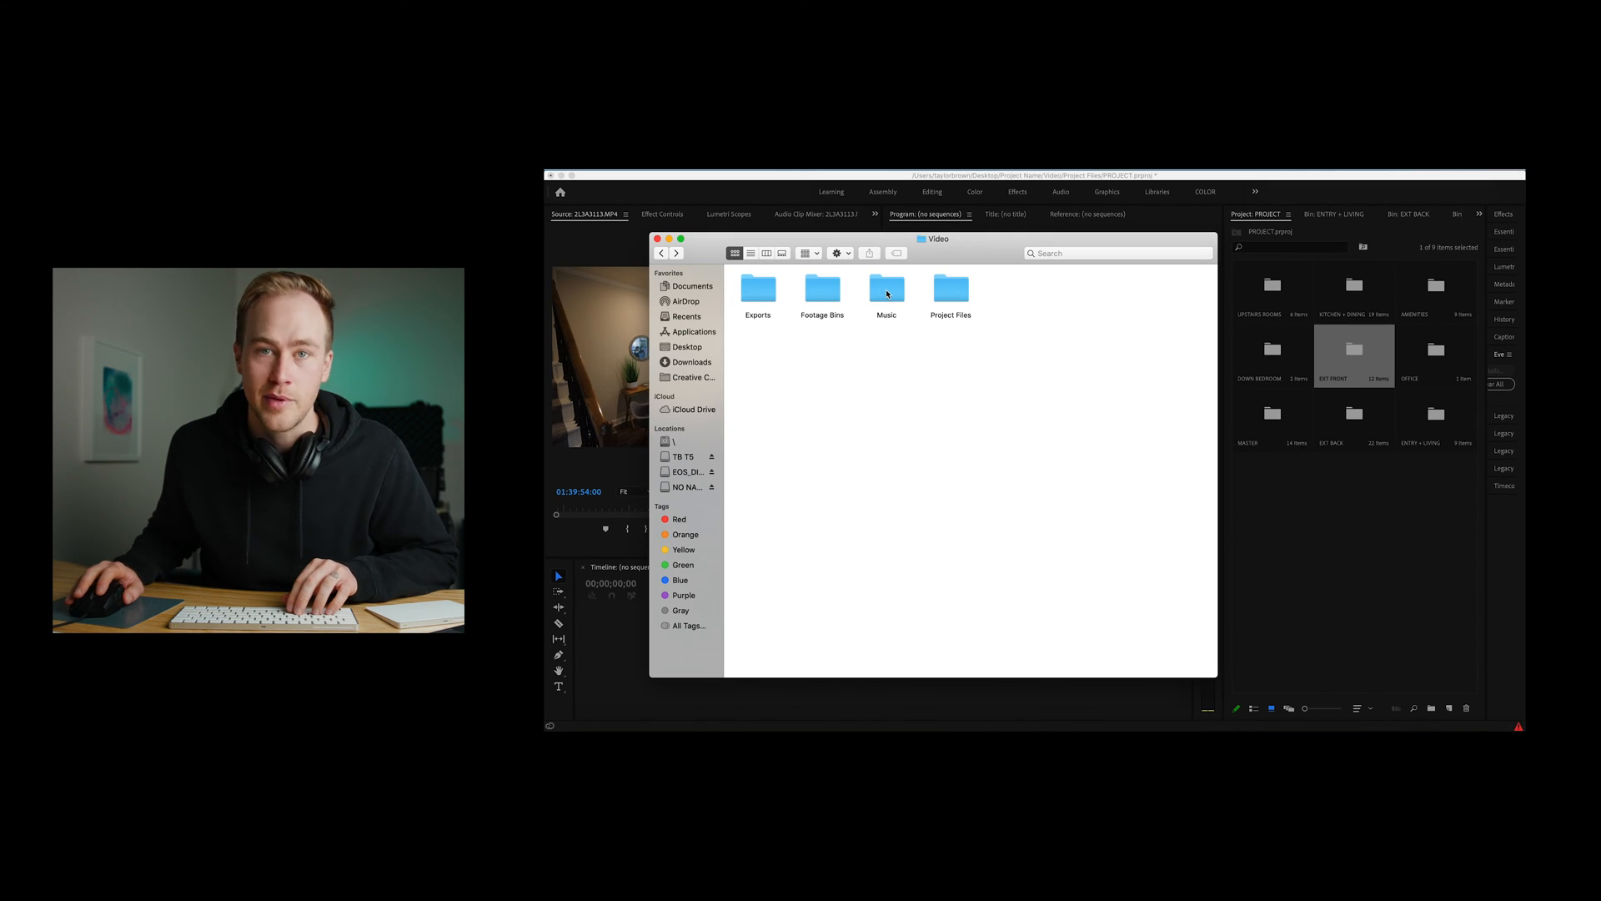
drag(887, 293, 1340, 543)
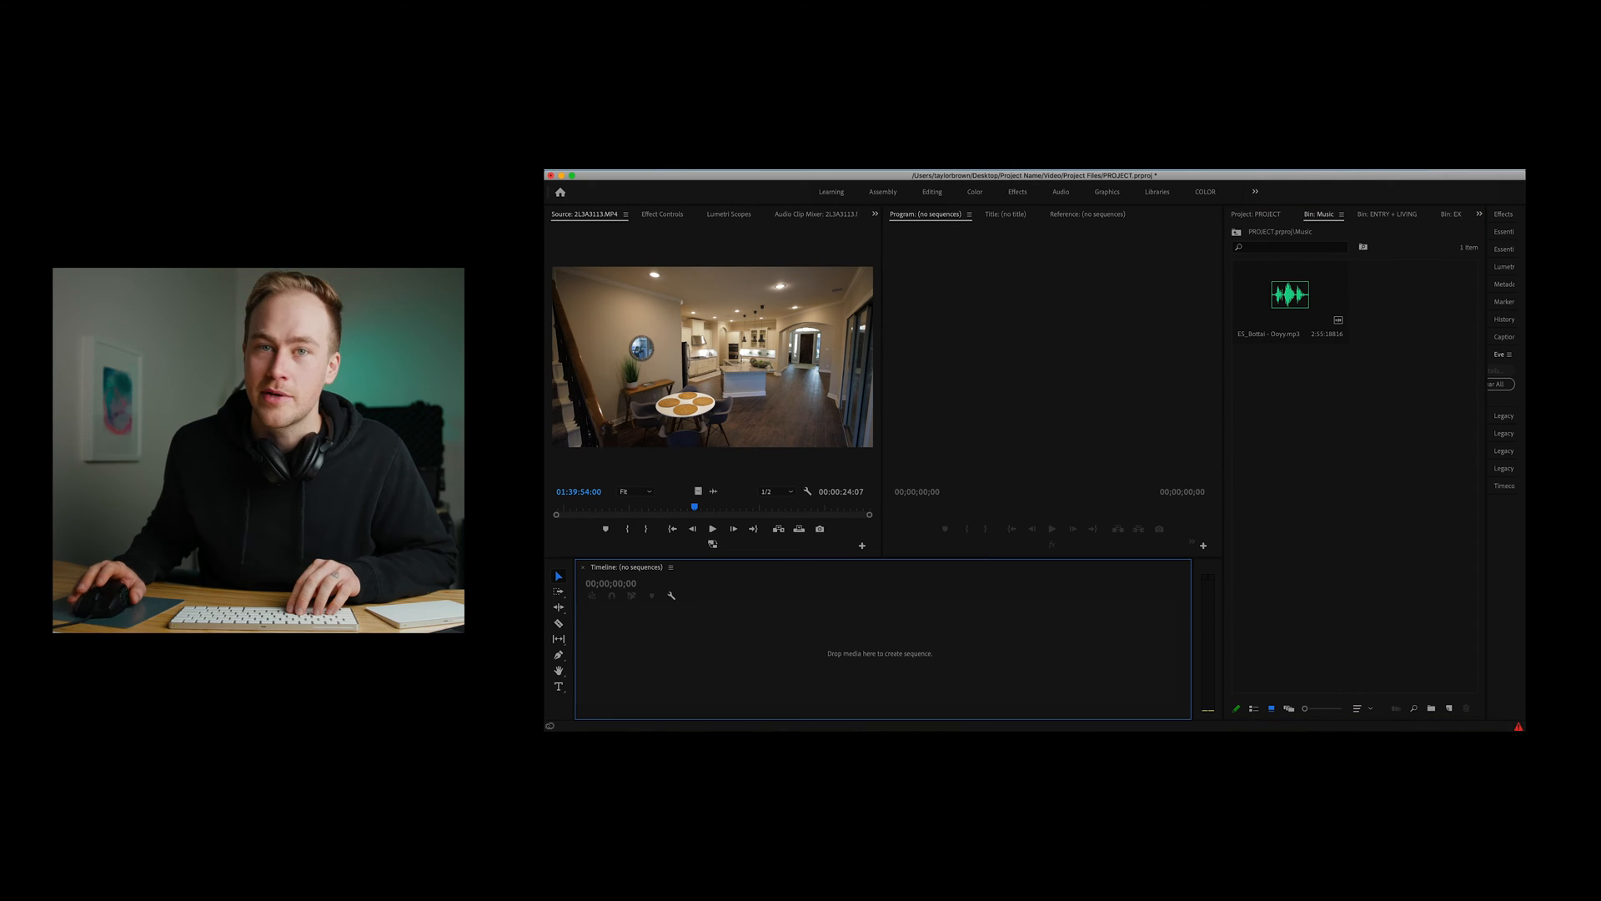
Create a sequence named PROJECT X with the ARRI 1080p 23.976 preset at 1920 x 1080.
click(642, 171)
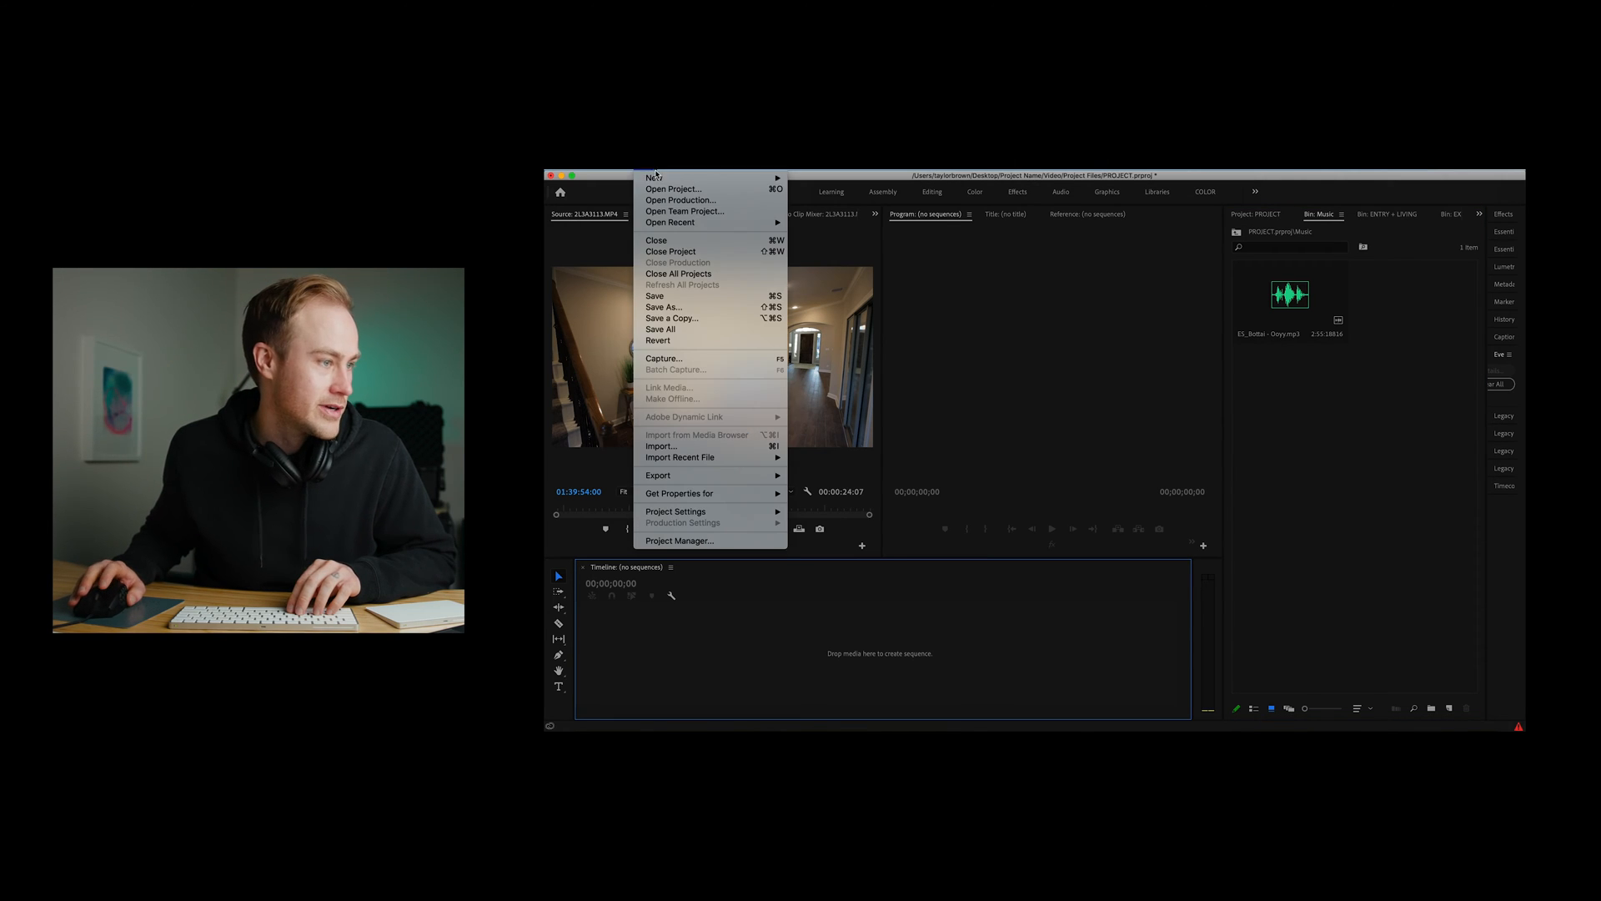
click(878, 247)
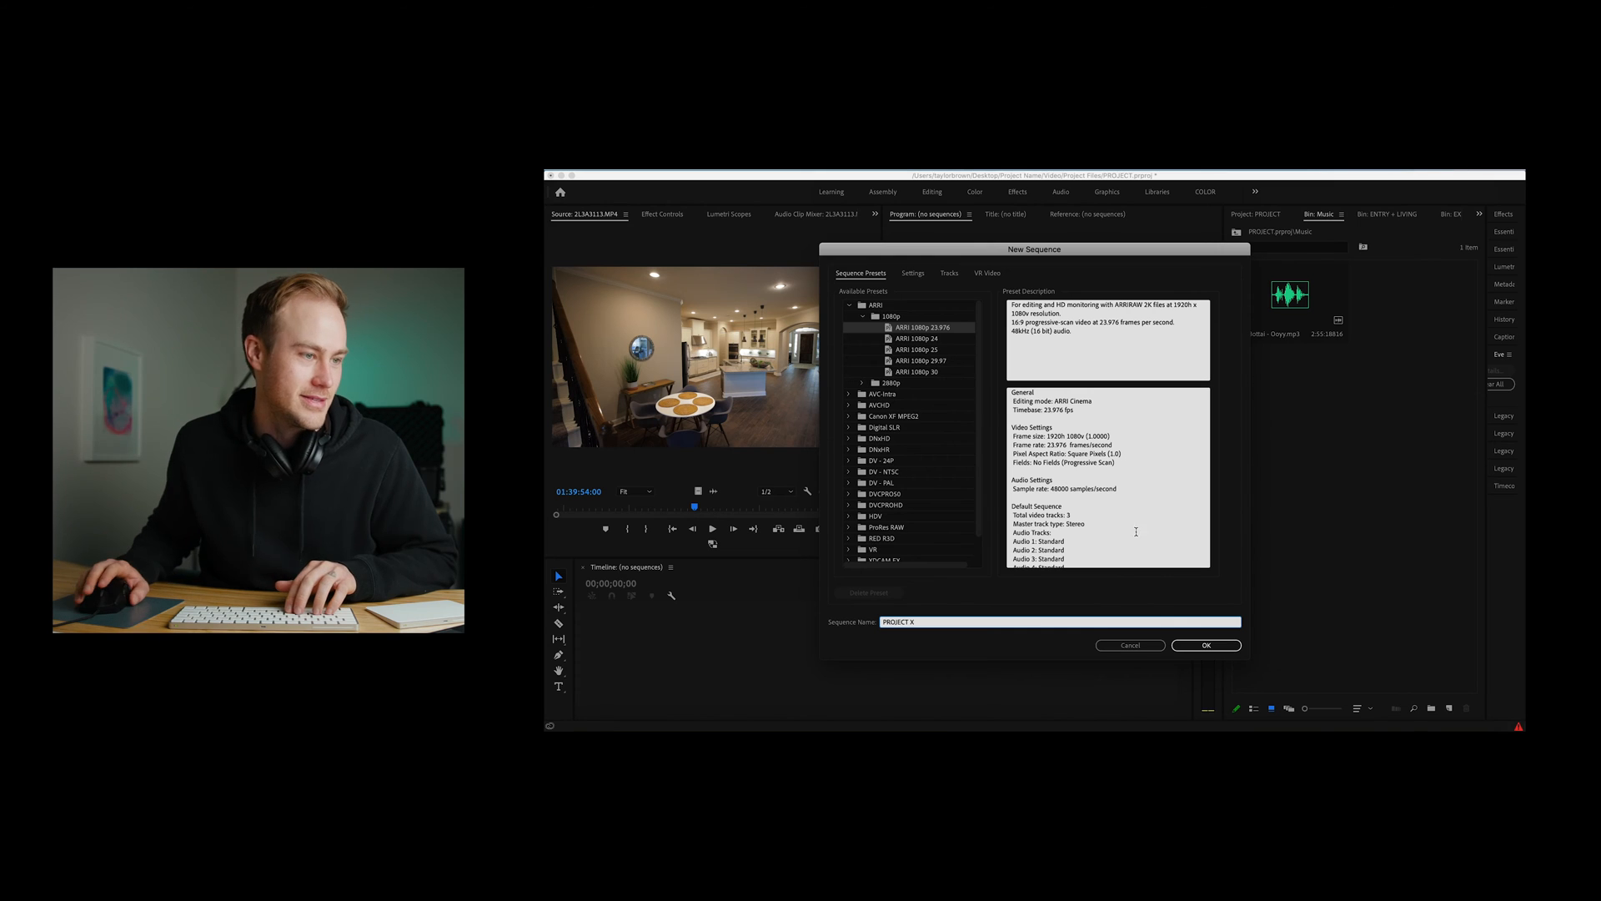
click(915, 275)
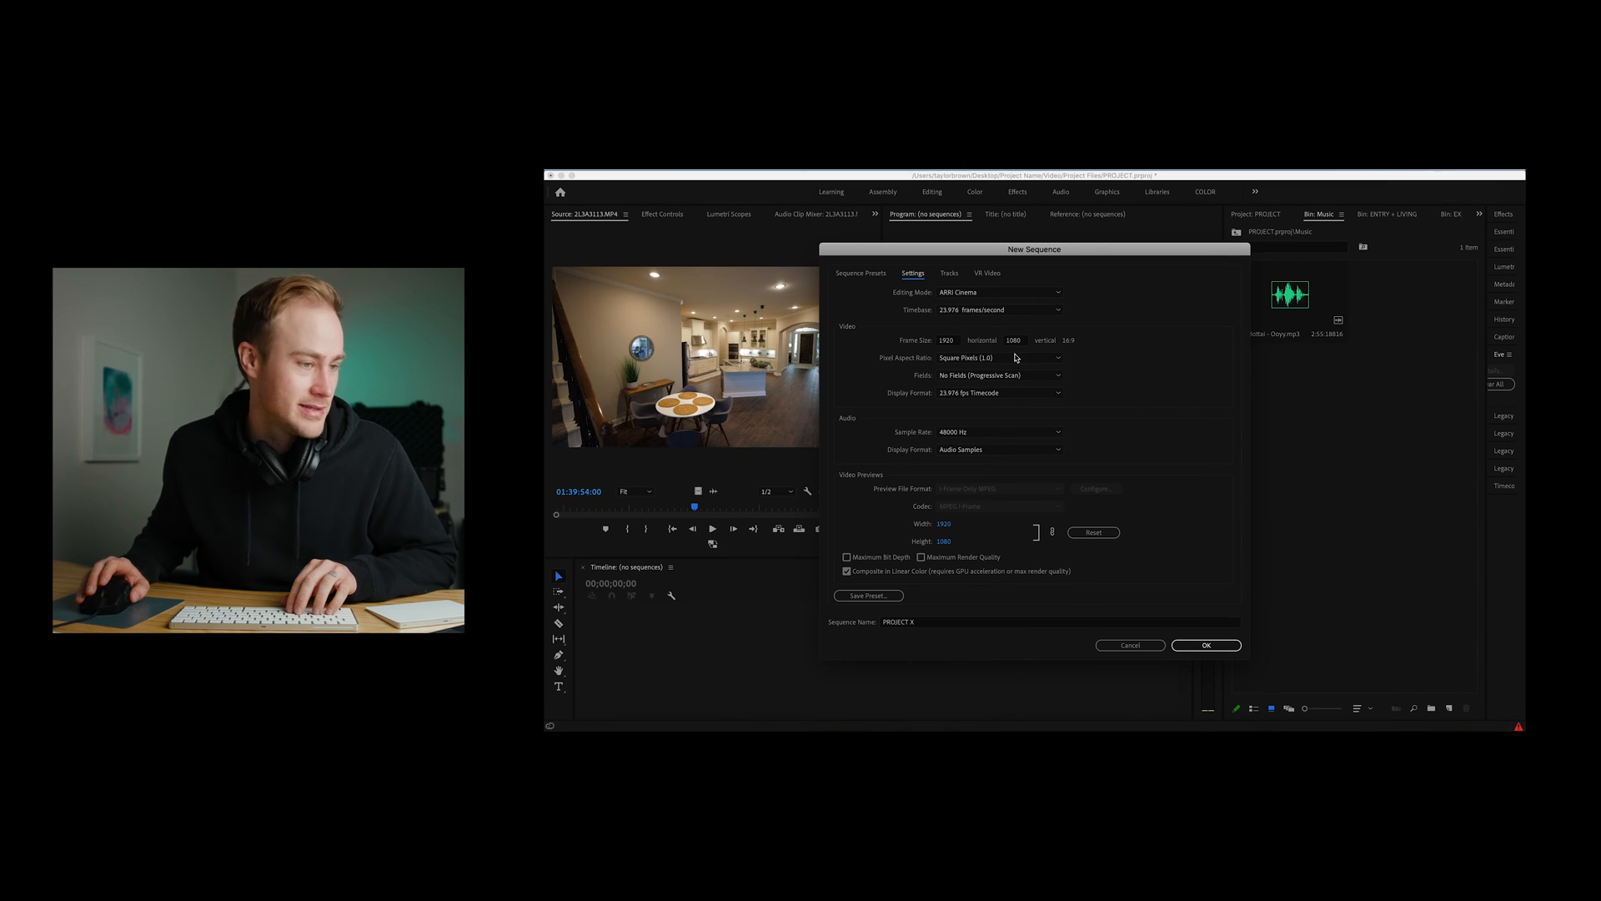
click(1205, 644)
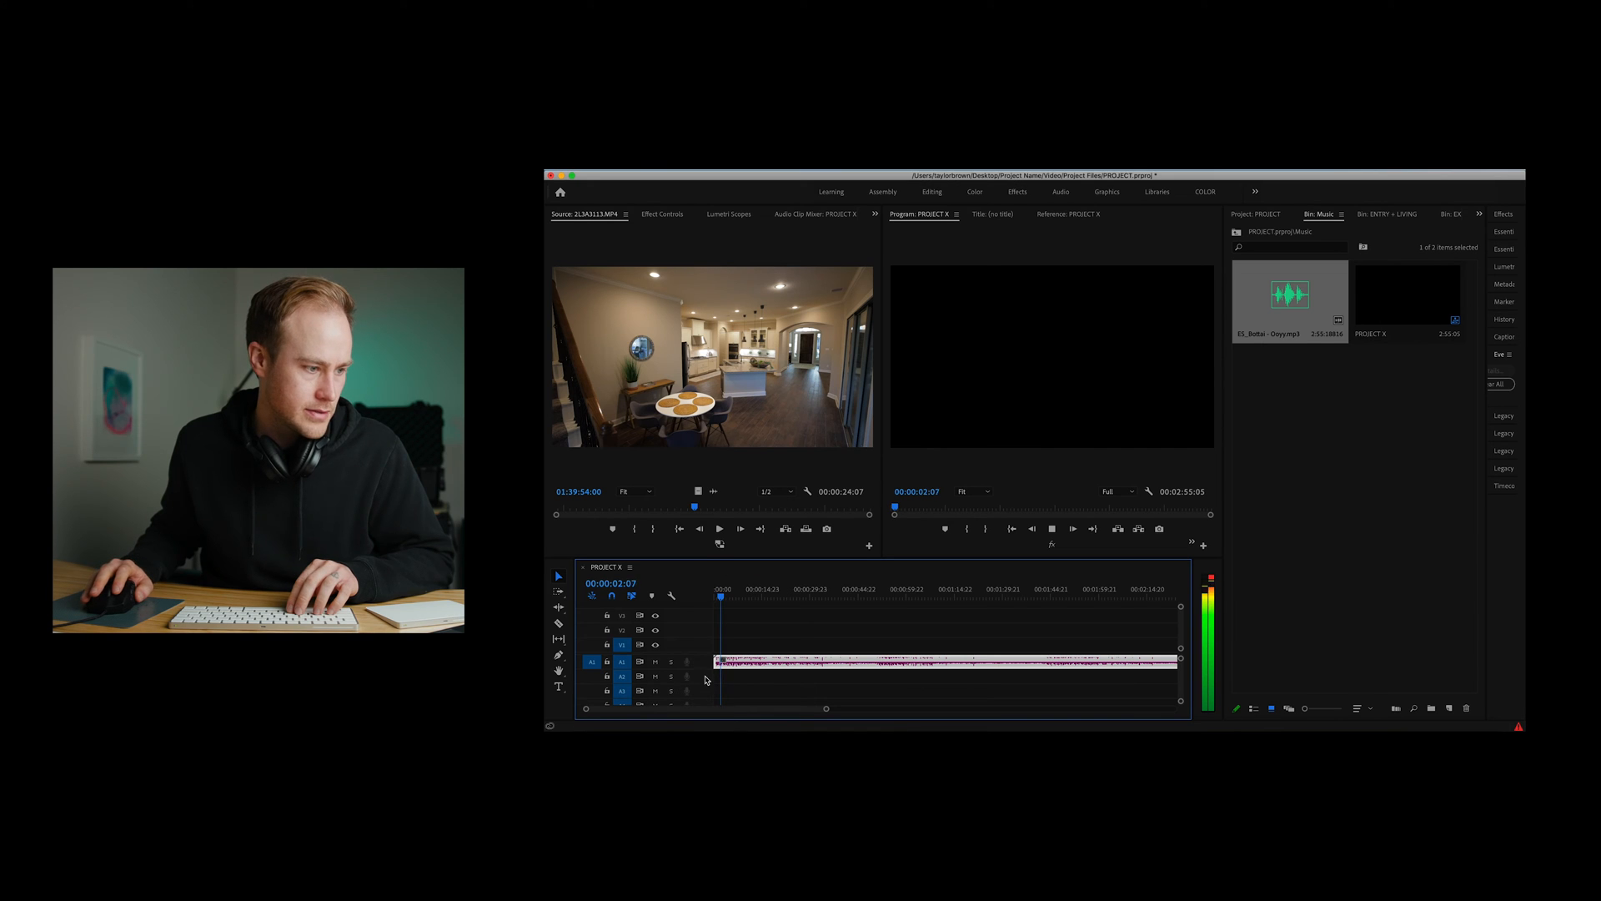
Enlarge the Audio 1 track to show the music's waveform in detail and play it from the start.
drag(705, 692, 705, 699)
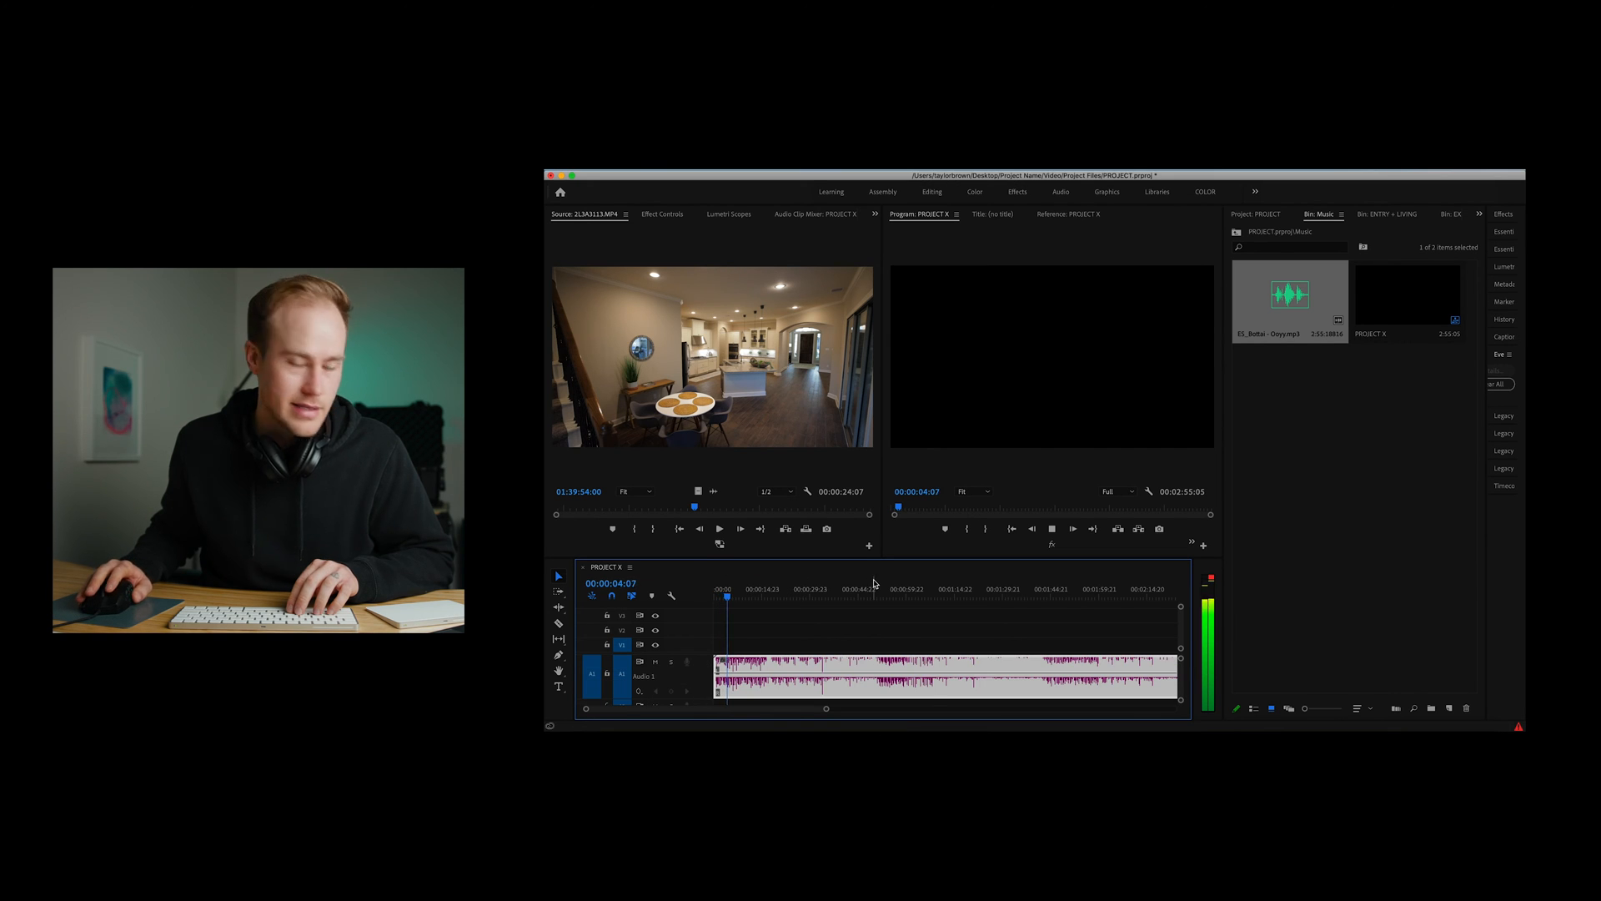
key(Home)
key(=)
key(=)
key(=)
key(space)
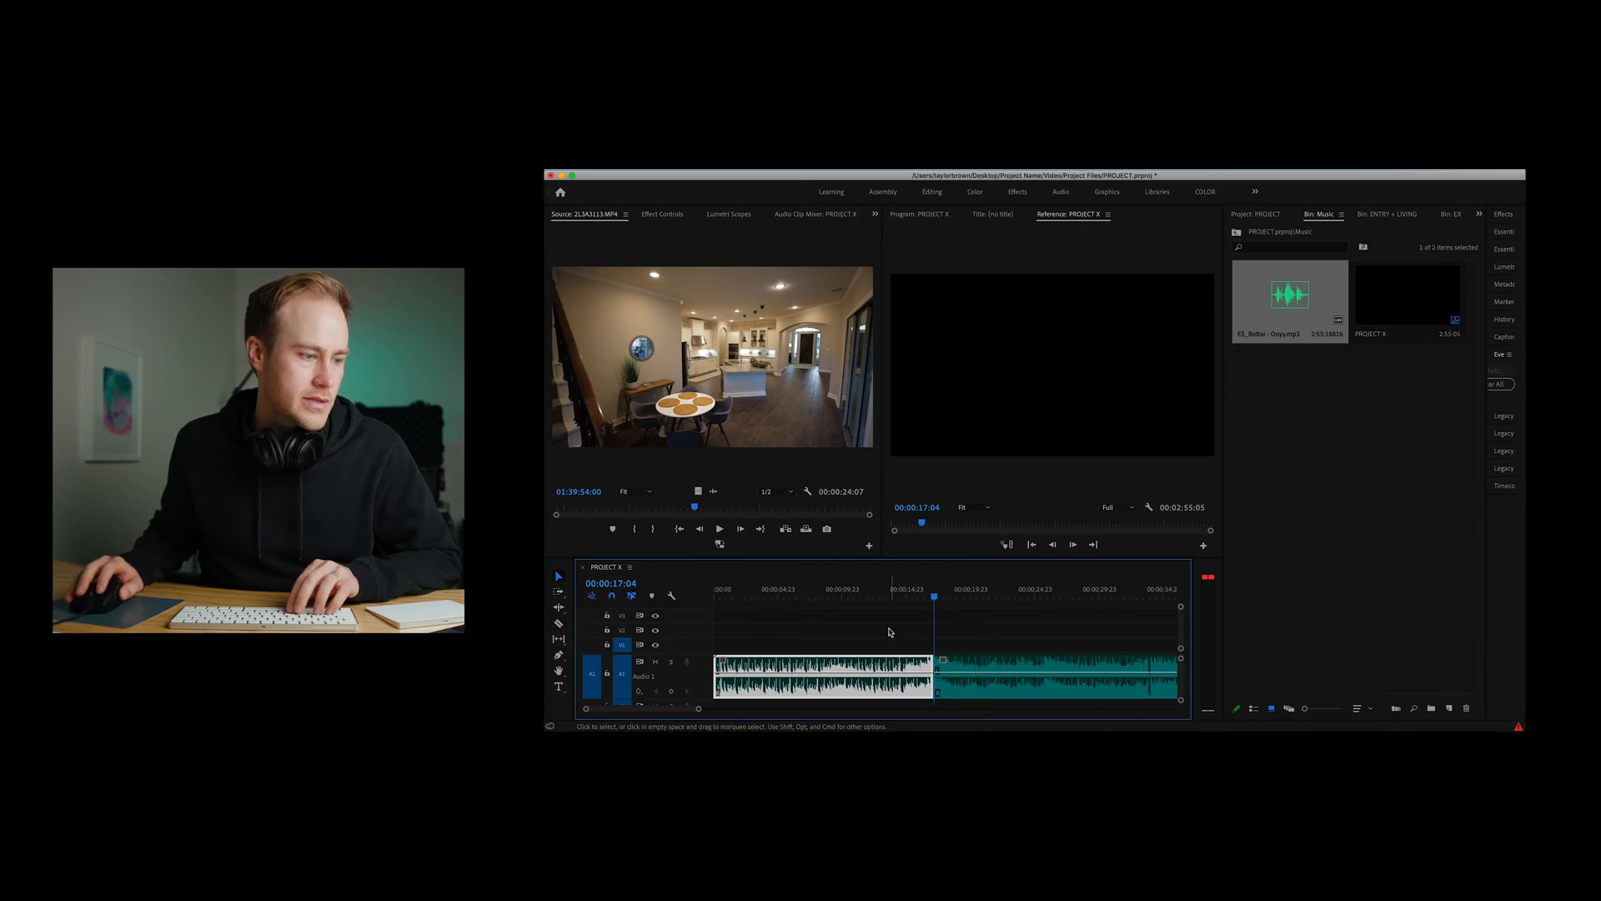
Split the music at about 00:00:08:13 and ripple delete the segment before the cut.
key(space)
key(space)
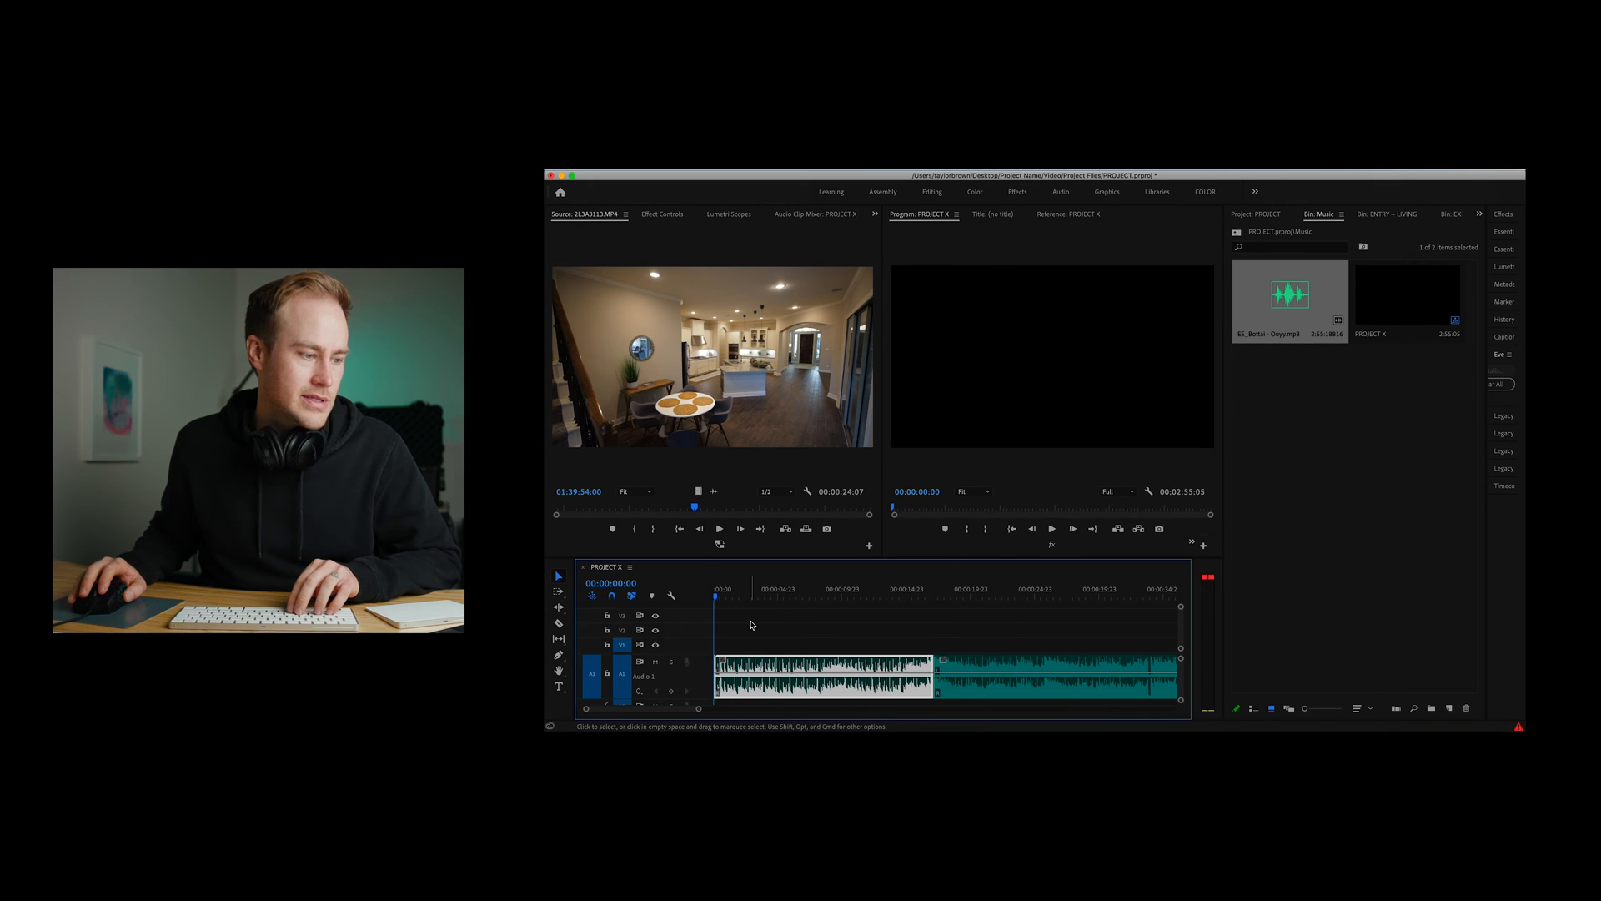
key(c)
click(833, 661)
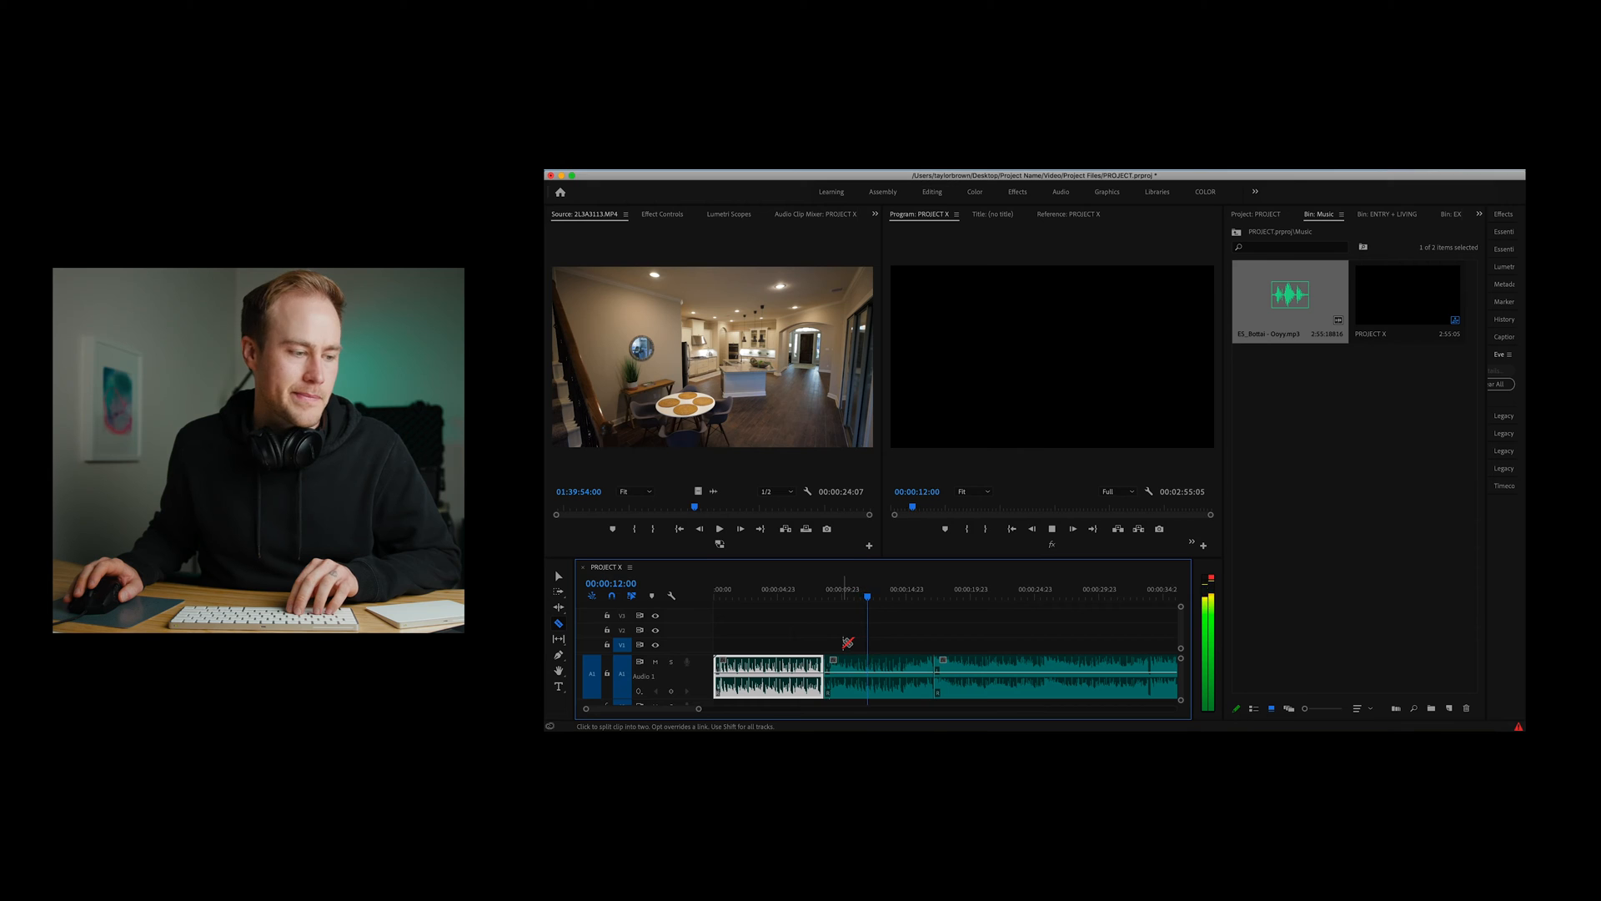
key(v)
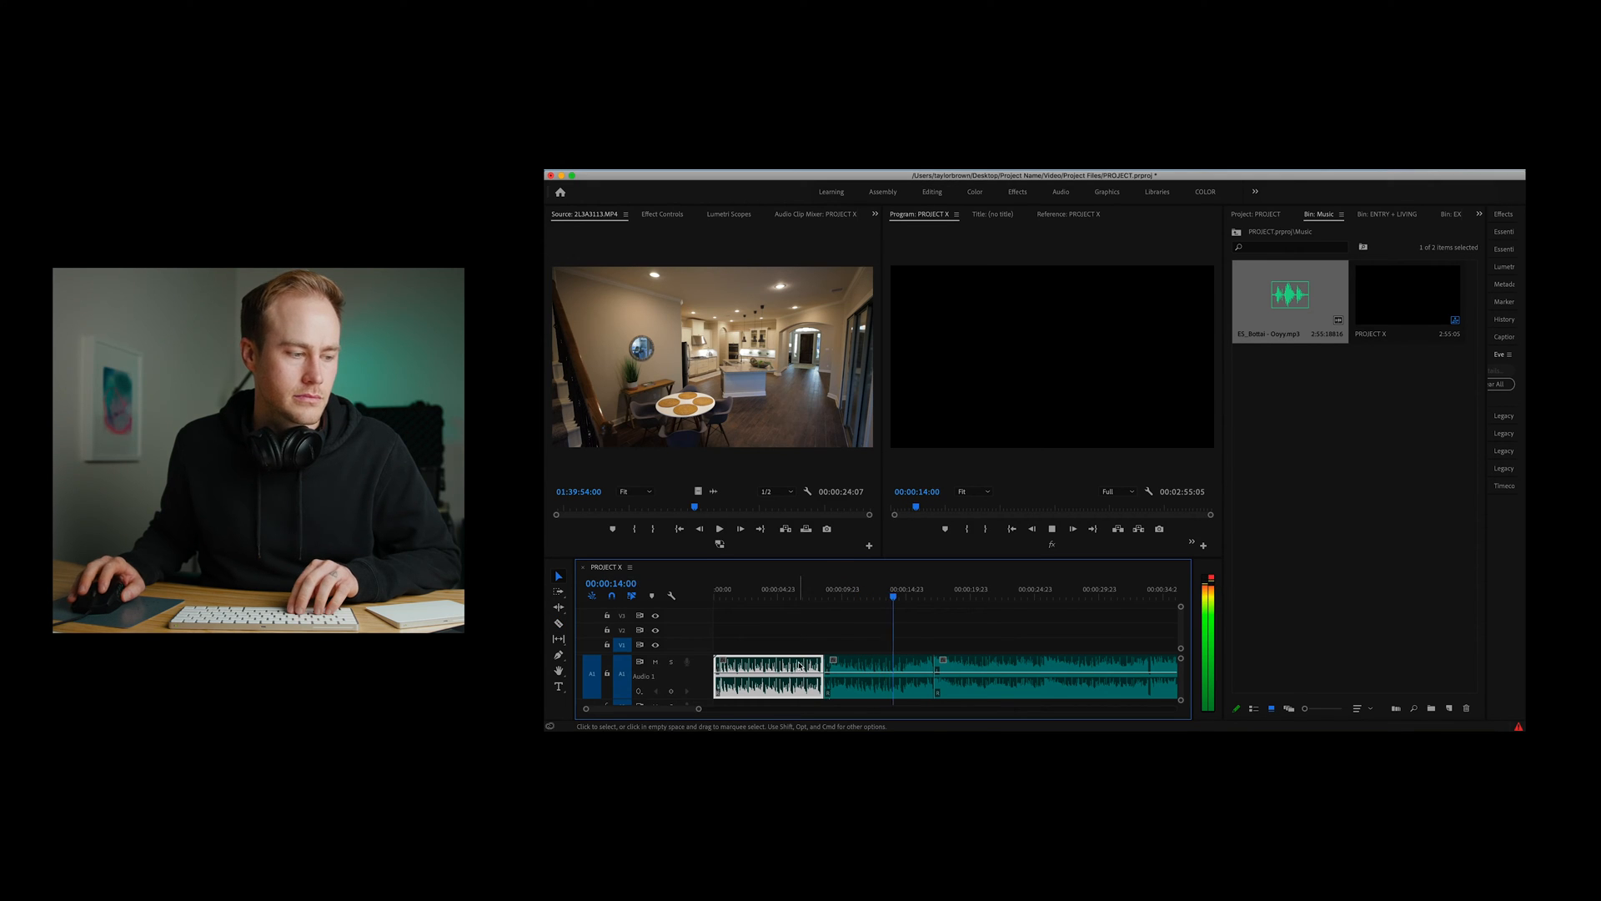
key(shift+Delete)
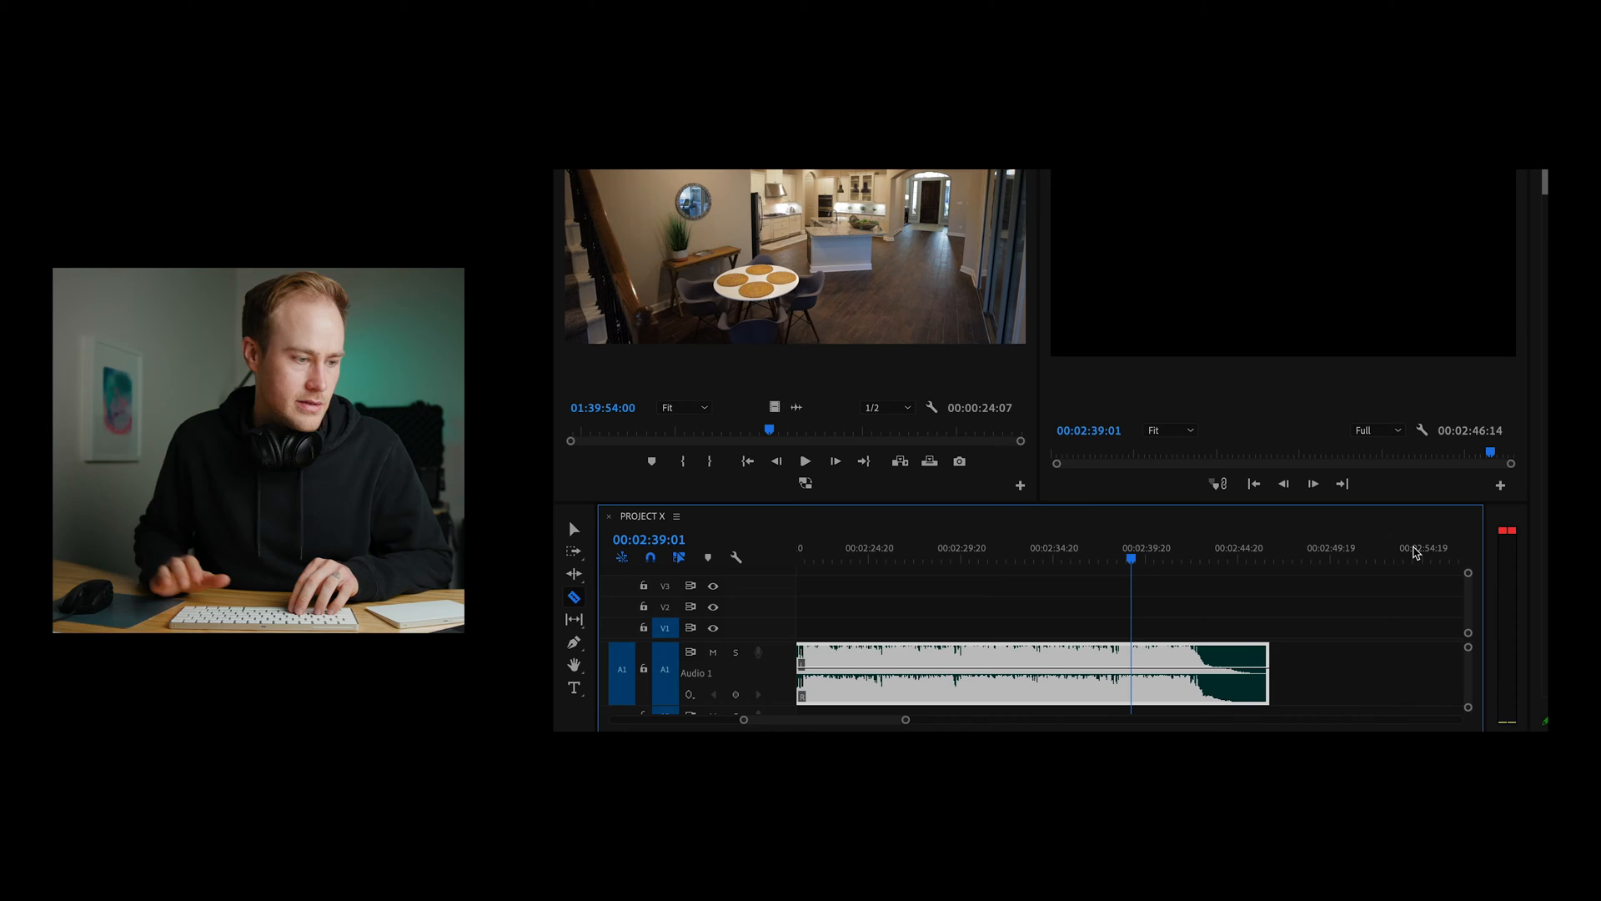
Find the final beat before the music fades out by ear and split the clip at 00:02:38:10.
key(=)
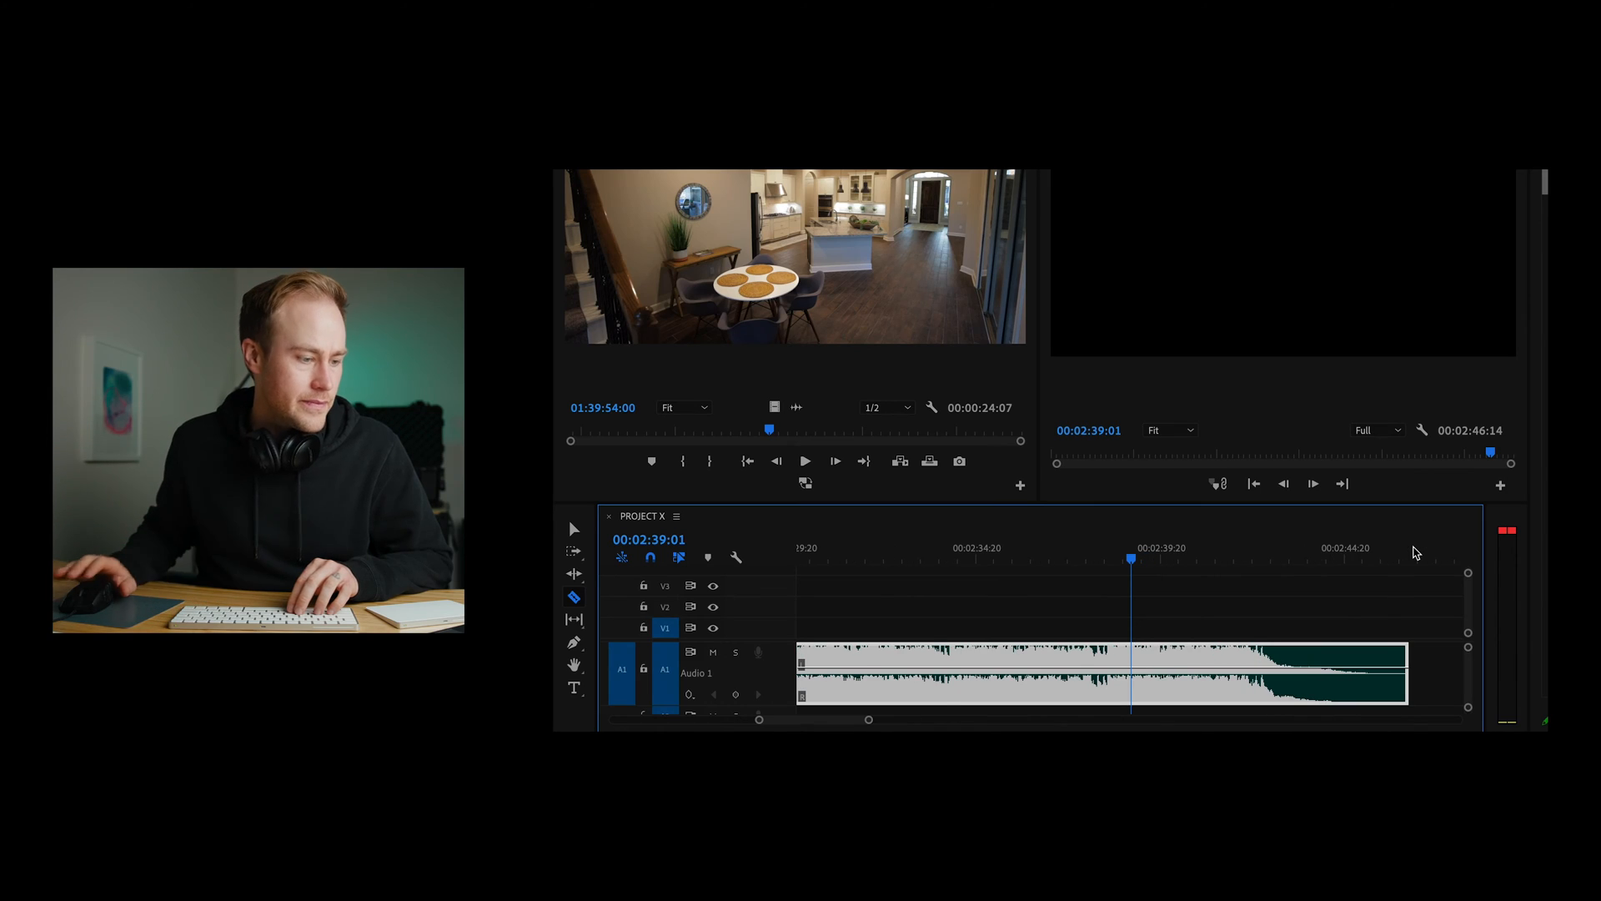
key(space)
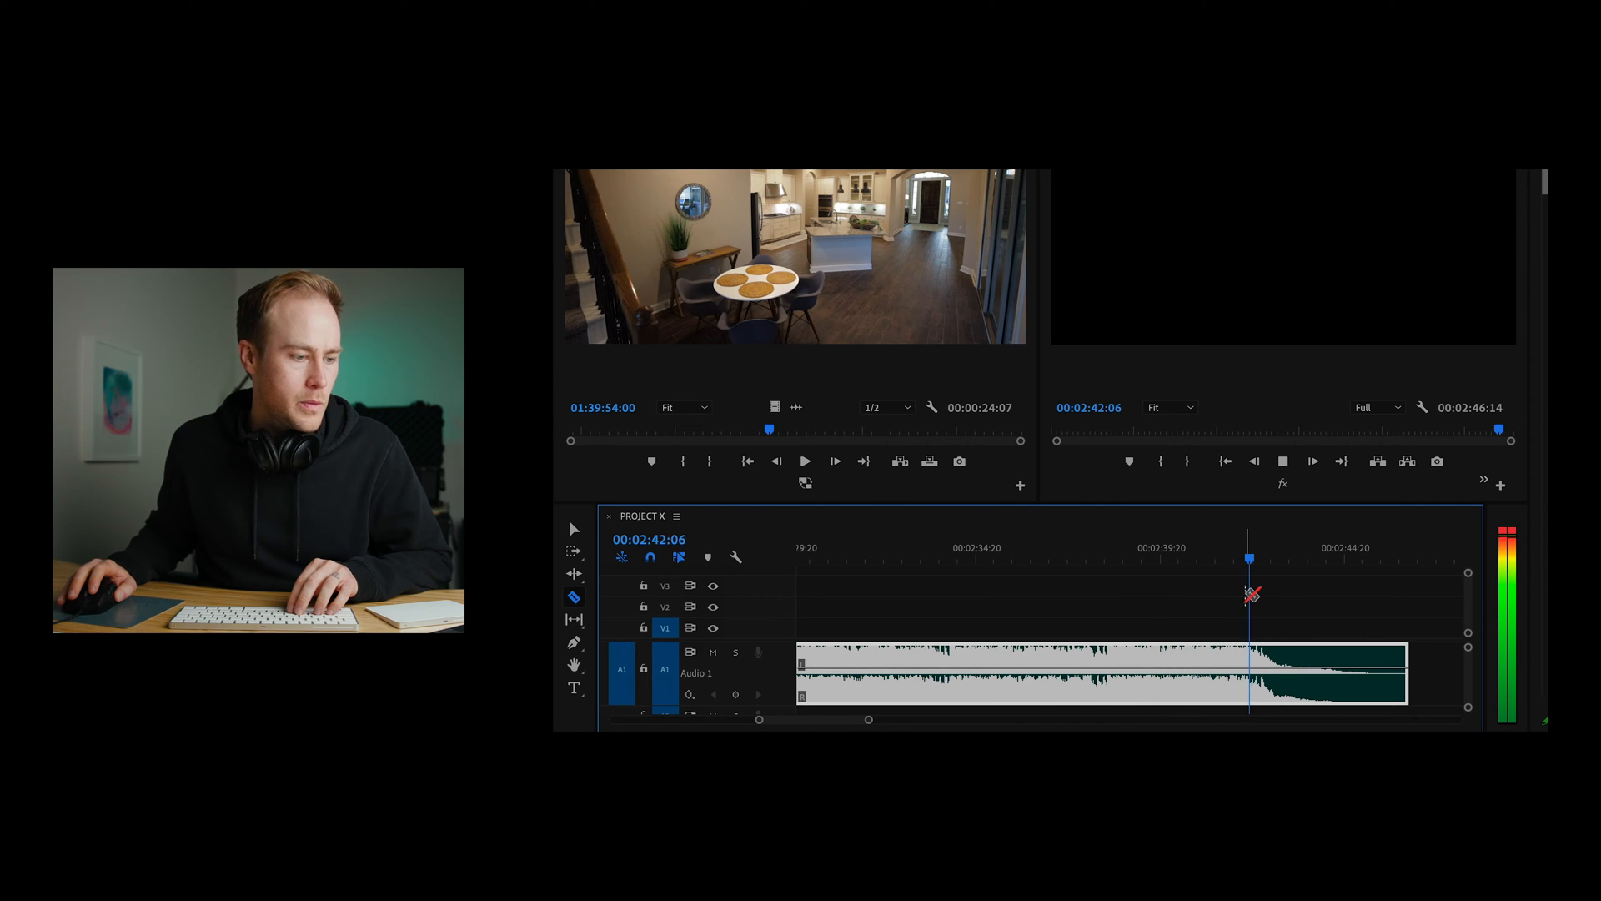
key(space)
click(1091, 557)
key(space)
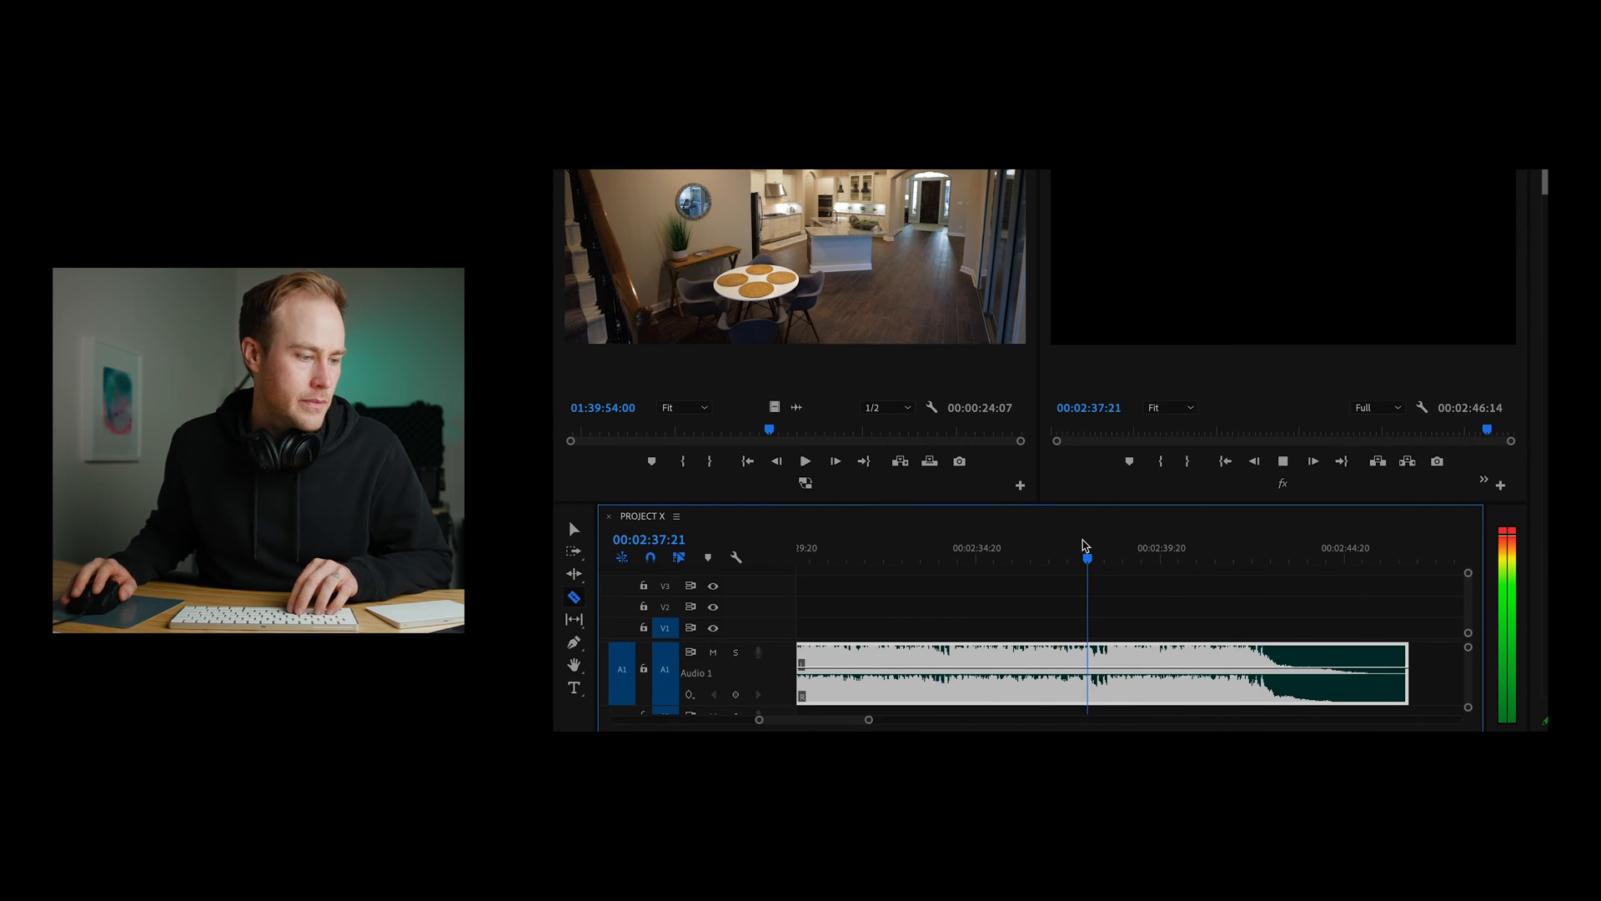
key(space)
click(1112, 658)
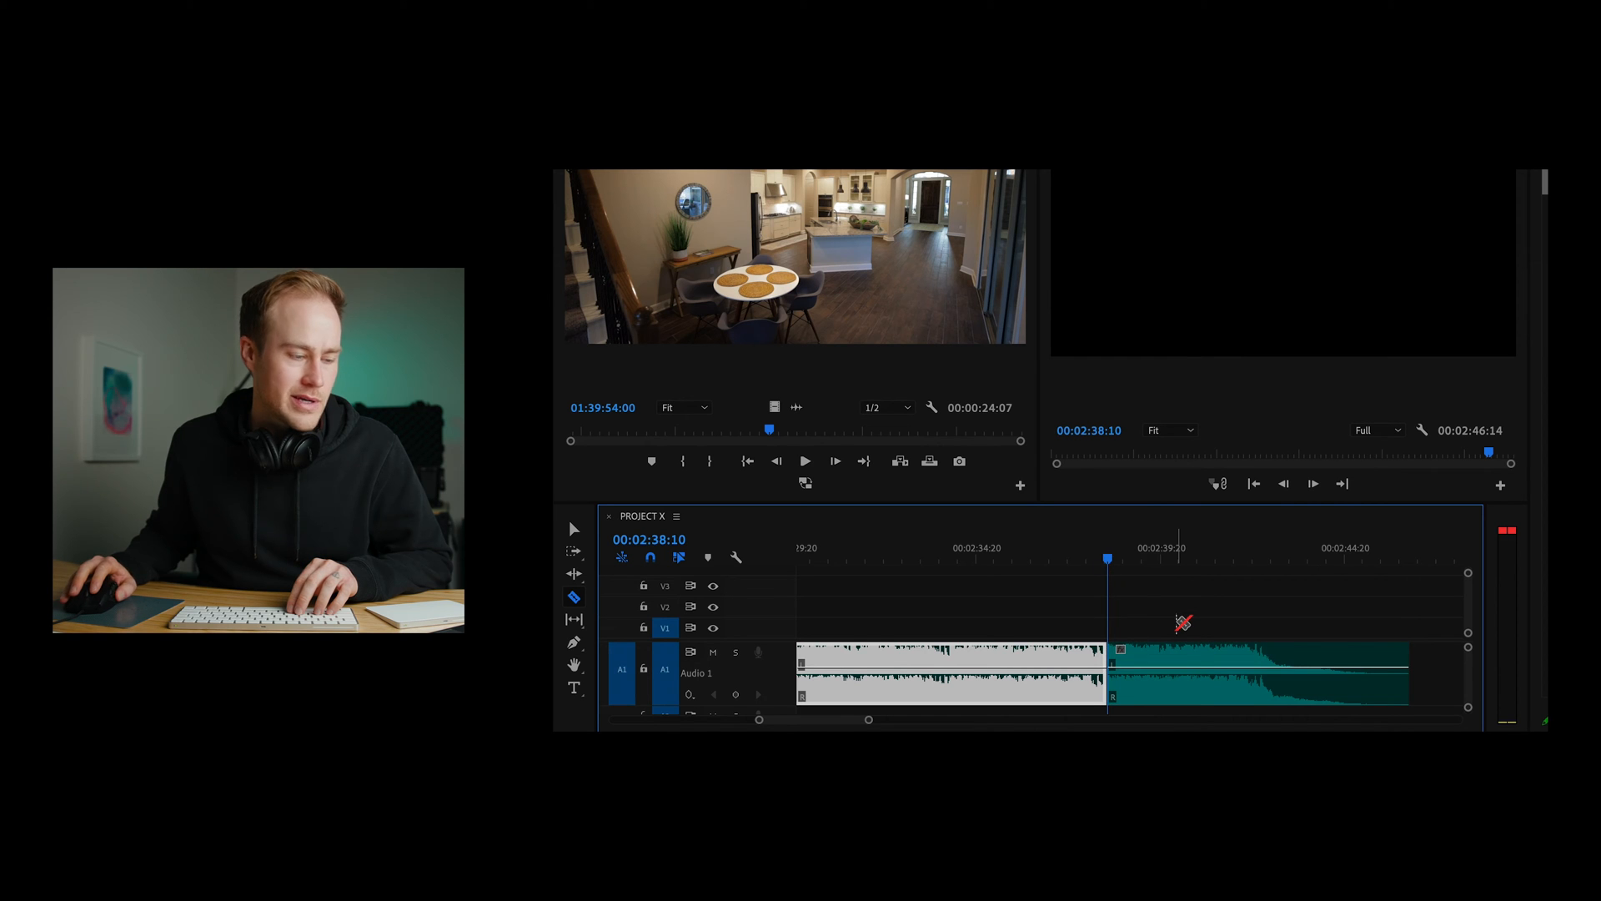
Cut the music at the matching beat at 00:01:29:22, join the ending segment directly to it, and play the join.
key(minus)
key(minus)
key(minus)
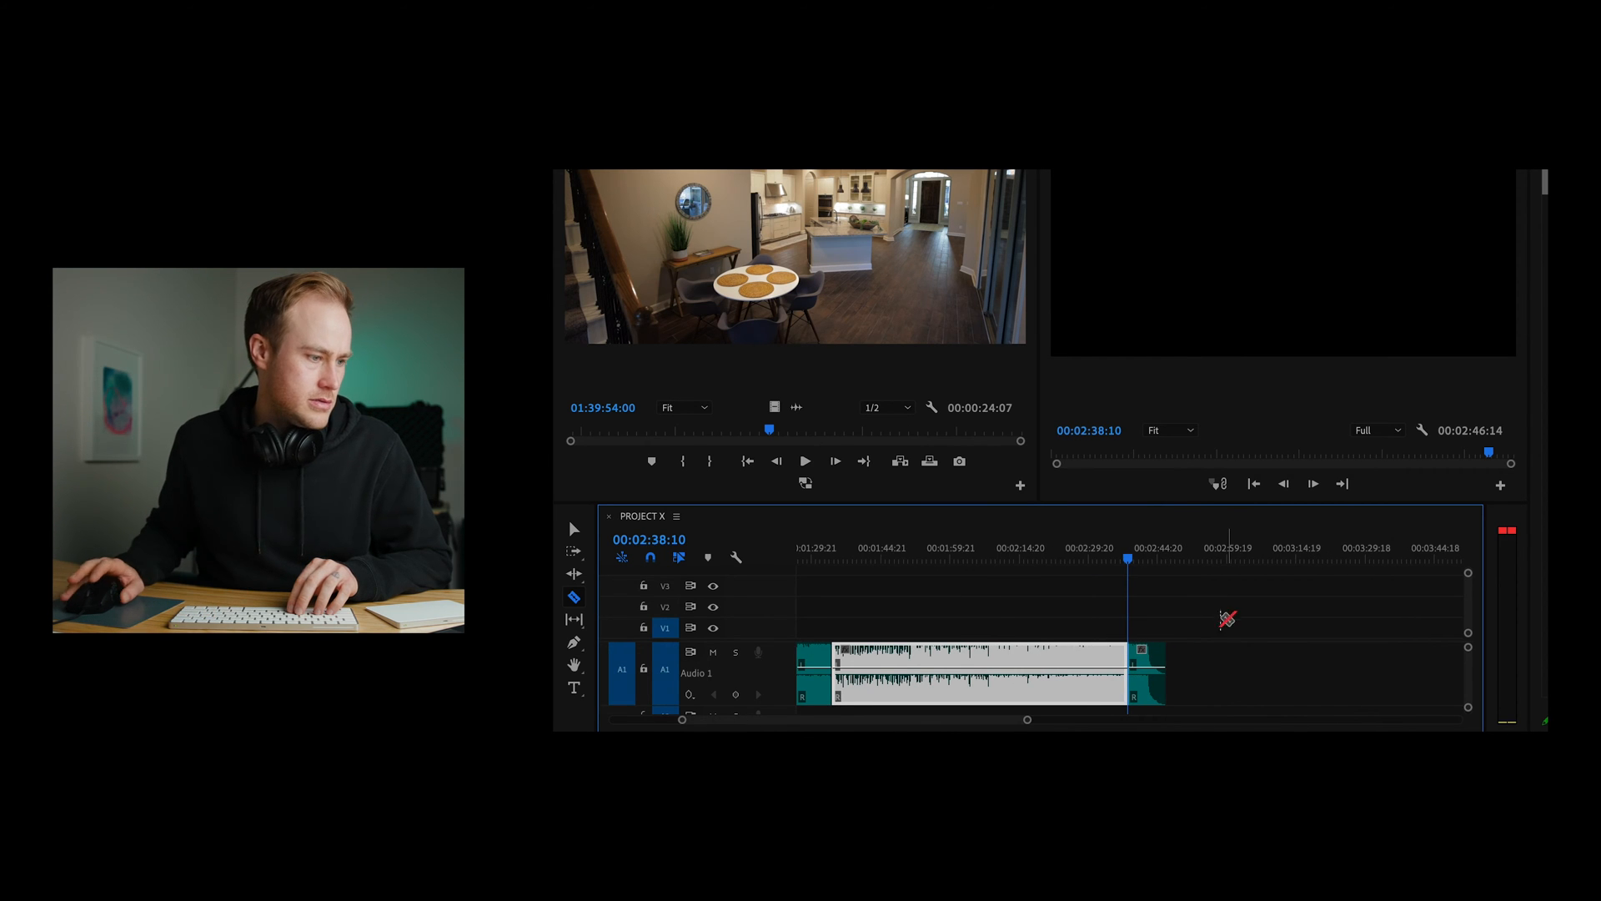
click(825, 558)
key(equal)
key(equal)
key(equal)
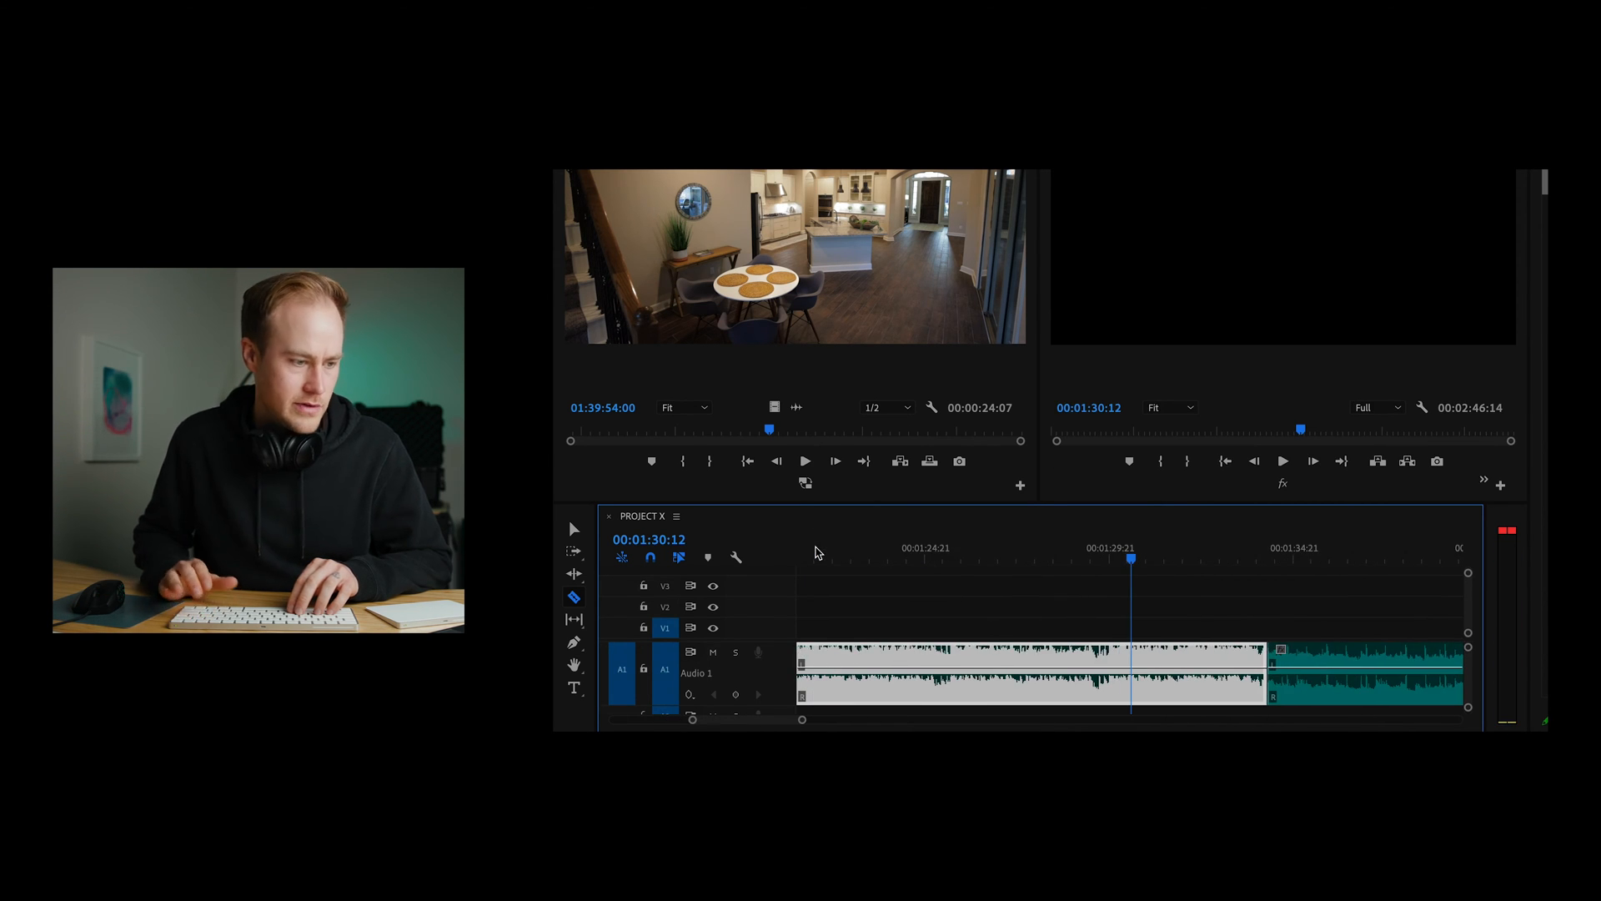
click(1046, 557)
key(space)
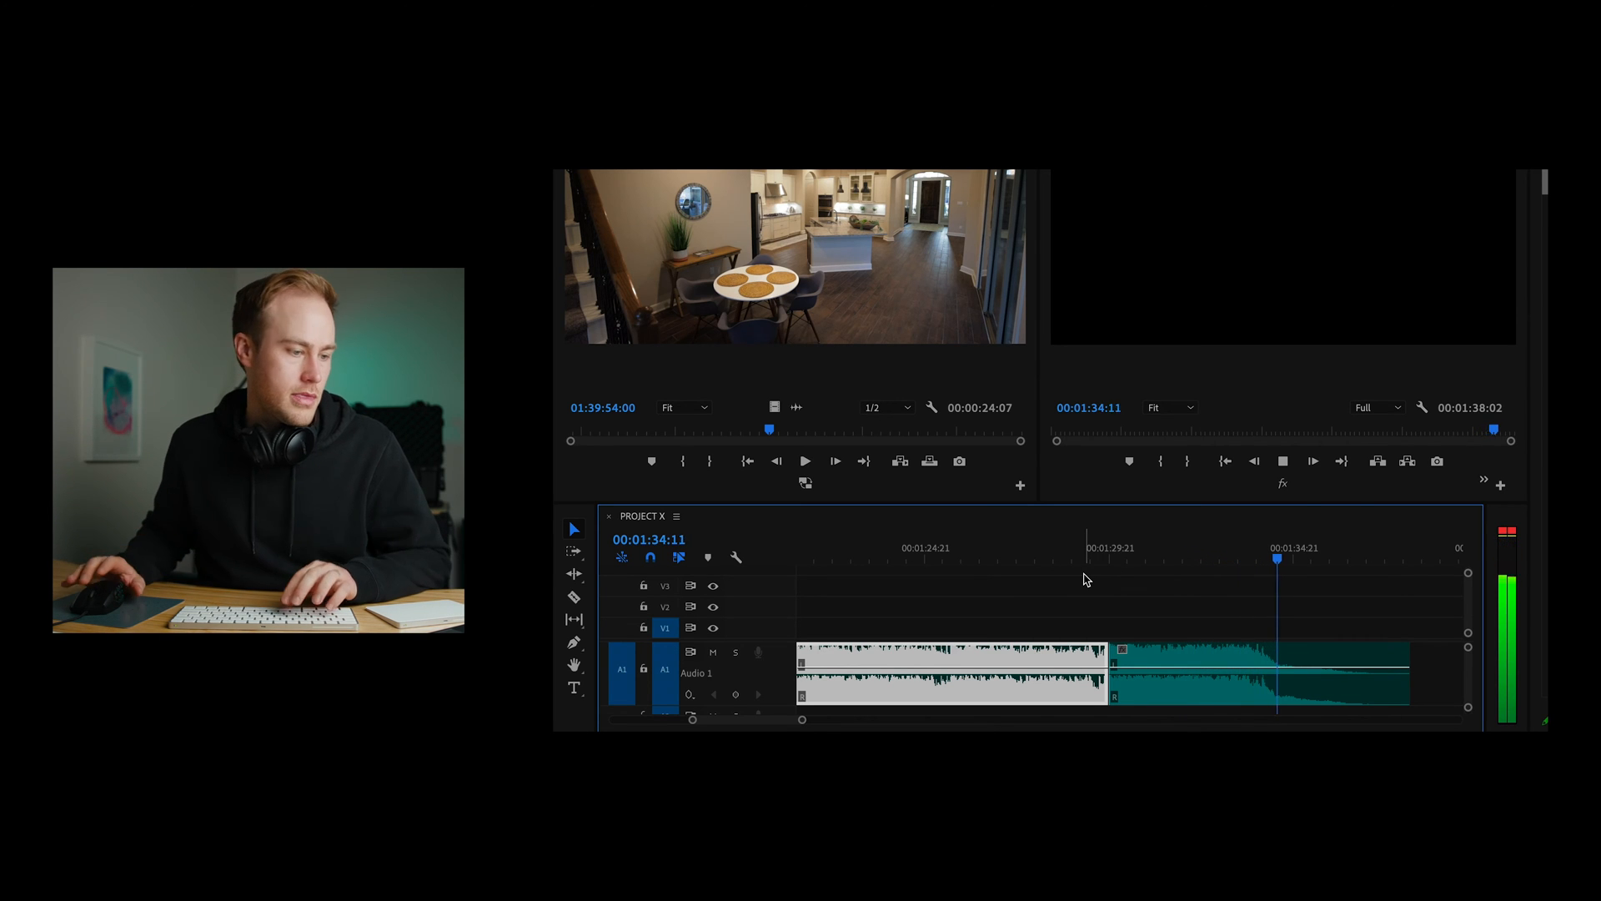
key(space)
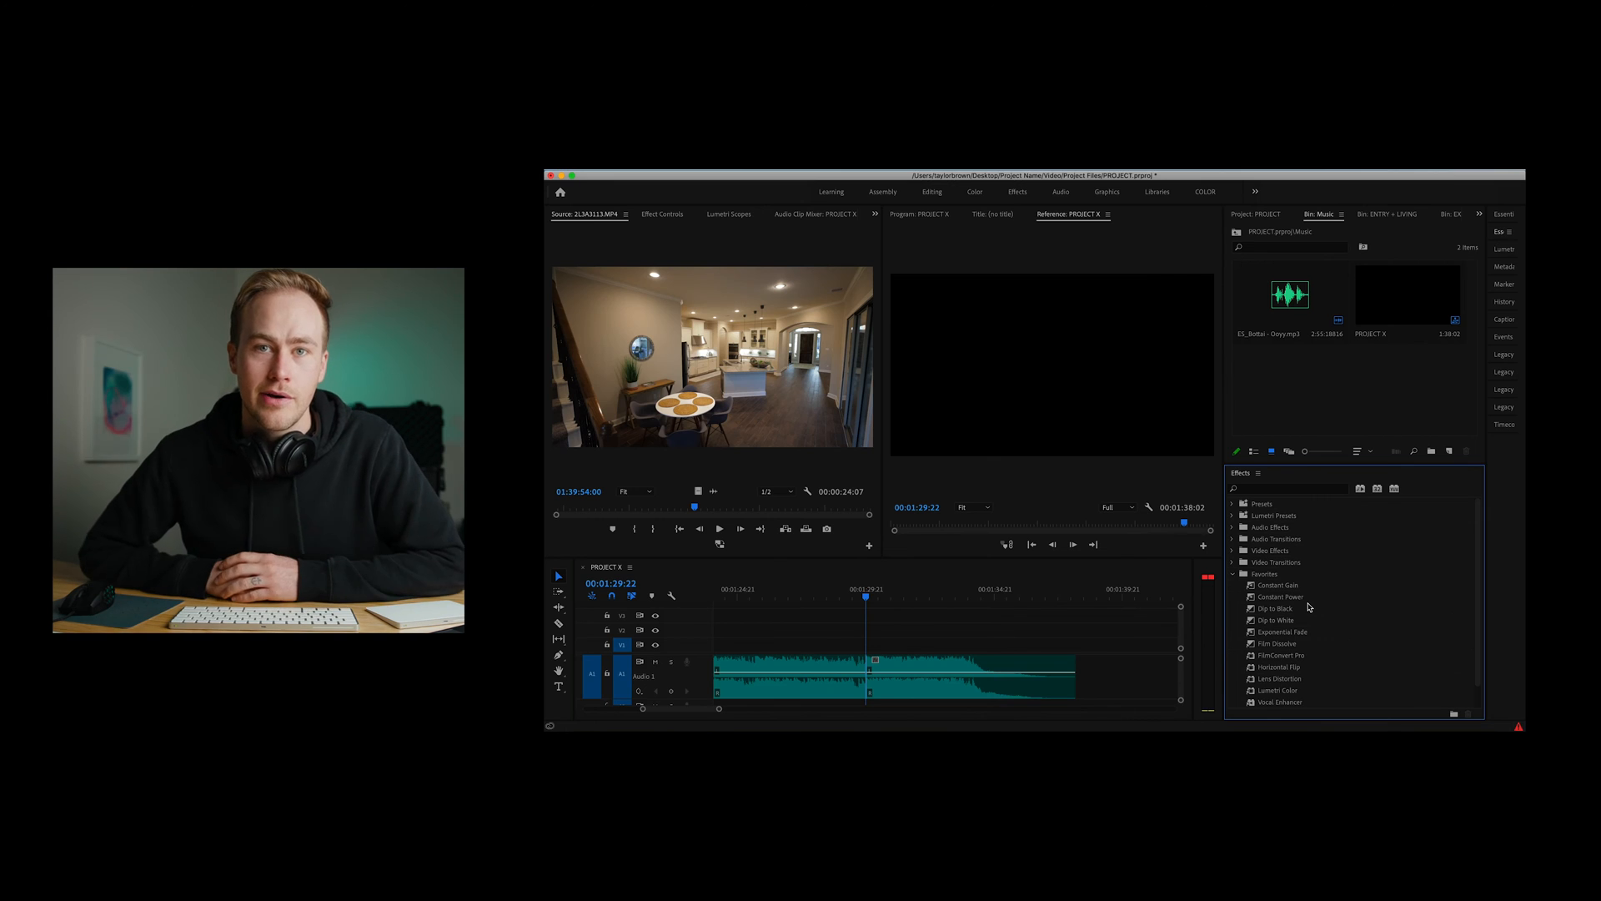
Apply a short Constant Power crossfade to the music edit at 00:01:29:22.
drag(1301, 597, 962, 641)
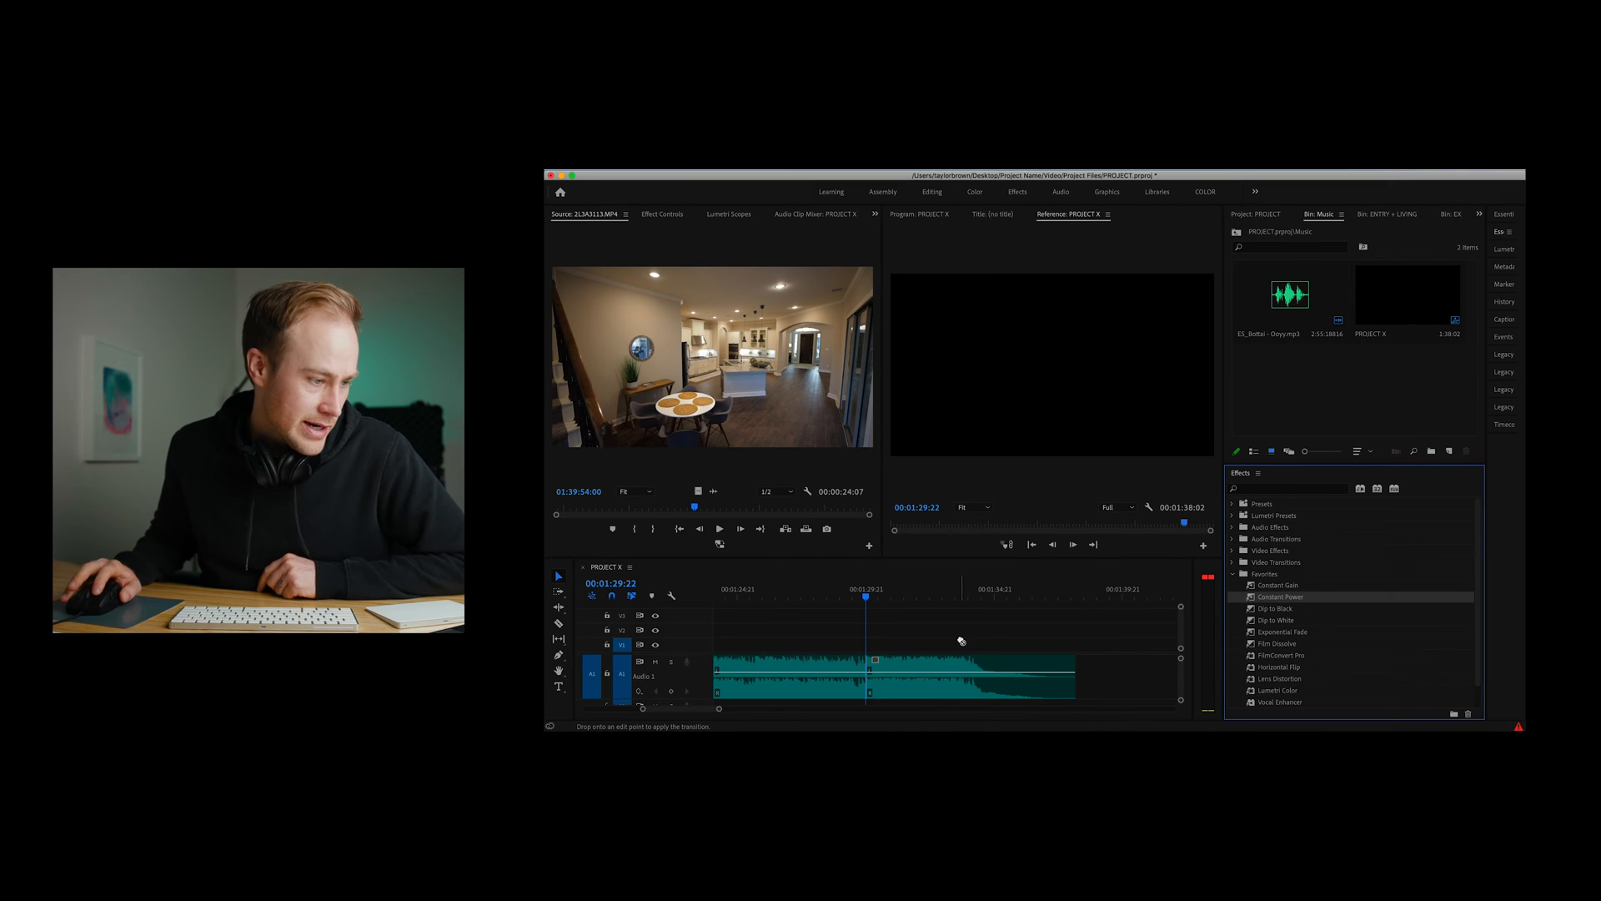
drag(870, 688, 942, 685)
key(=)
key(minus)
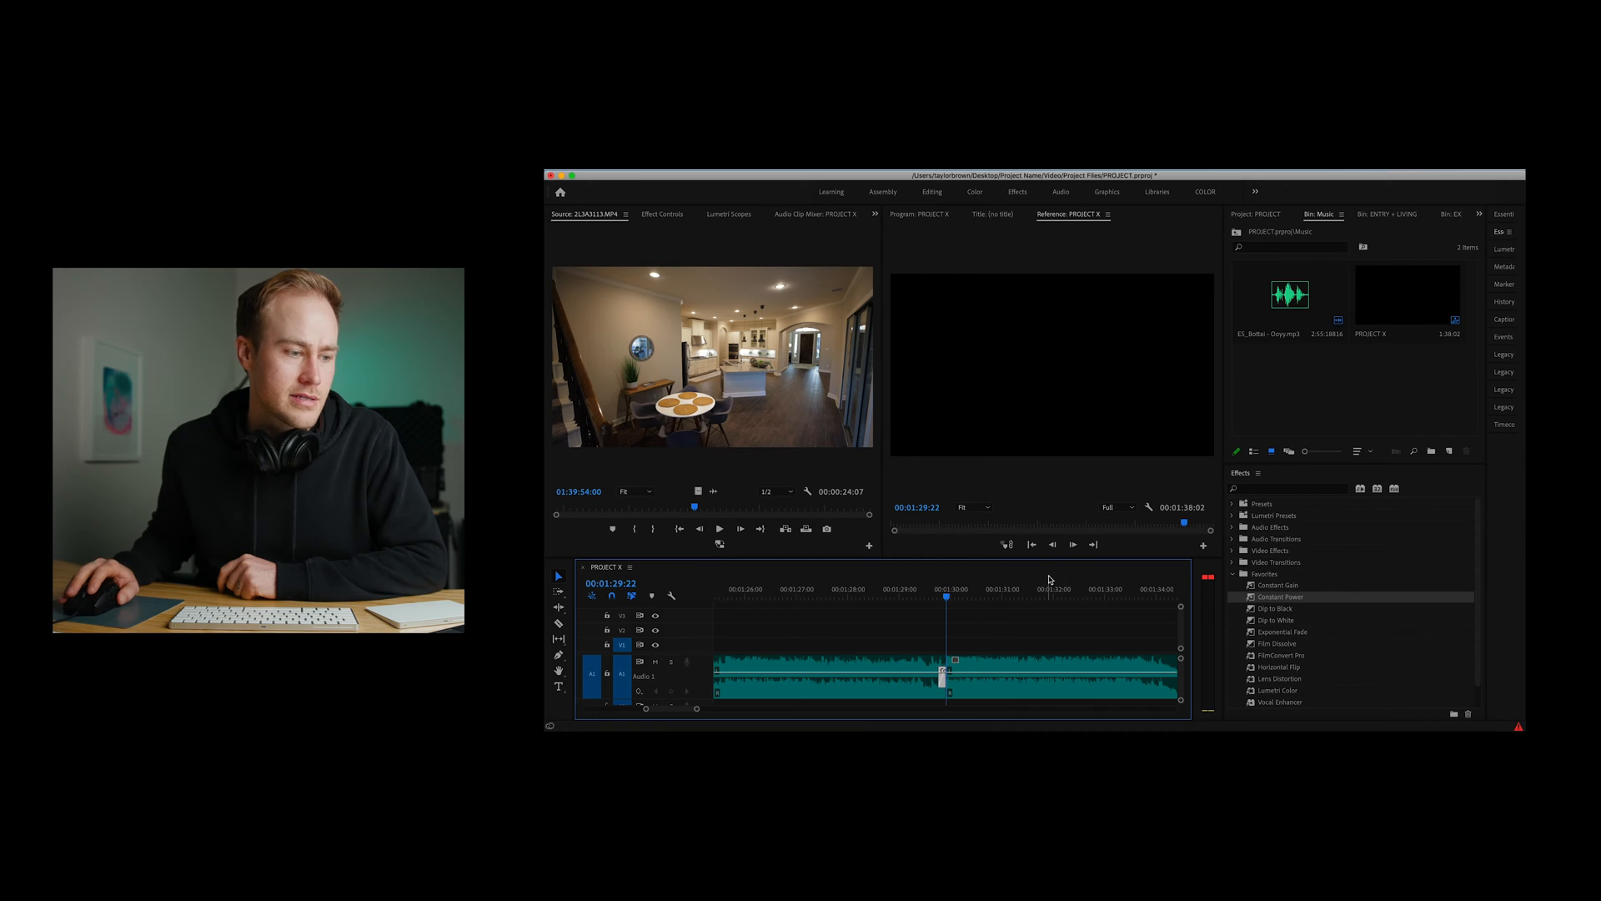
Add short audio crossfades at the music's start and at the edit at 00:00:08:13, and play the track from the beginning.
click(1032, 546)
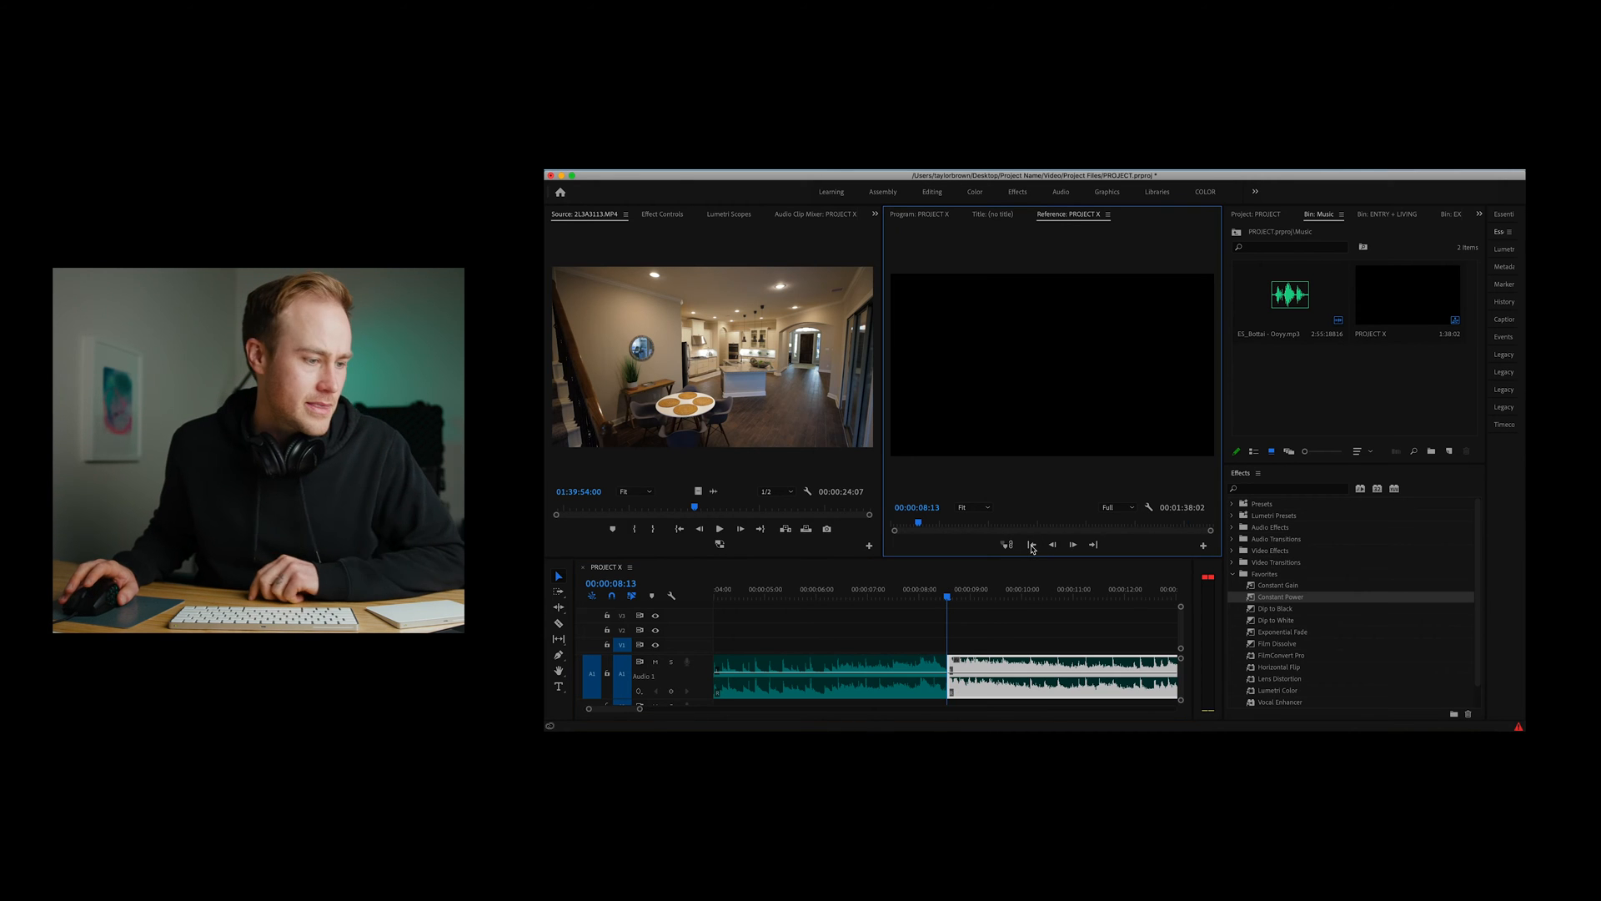
click(1025, 621)
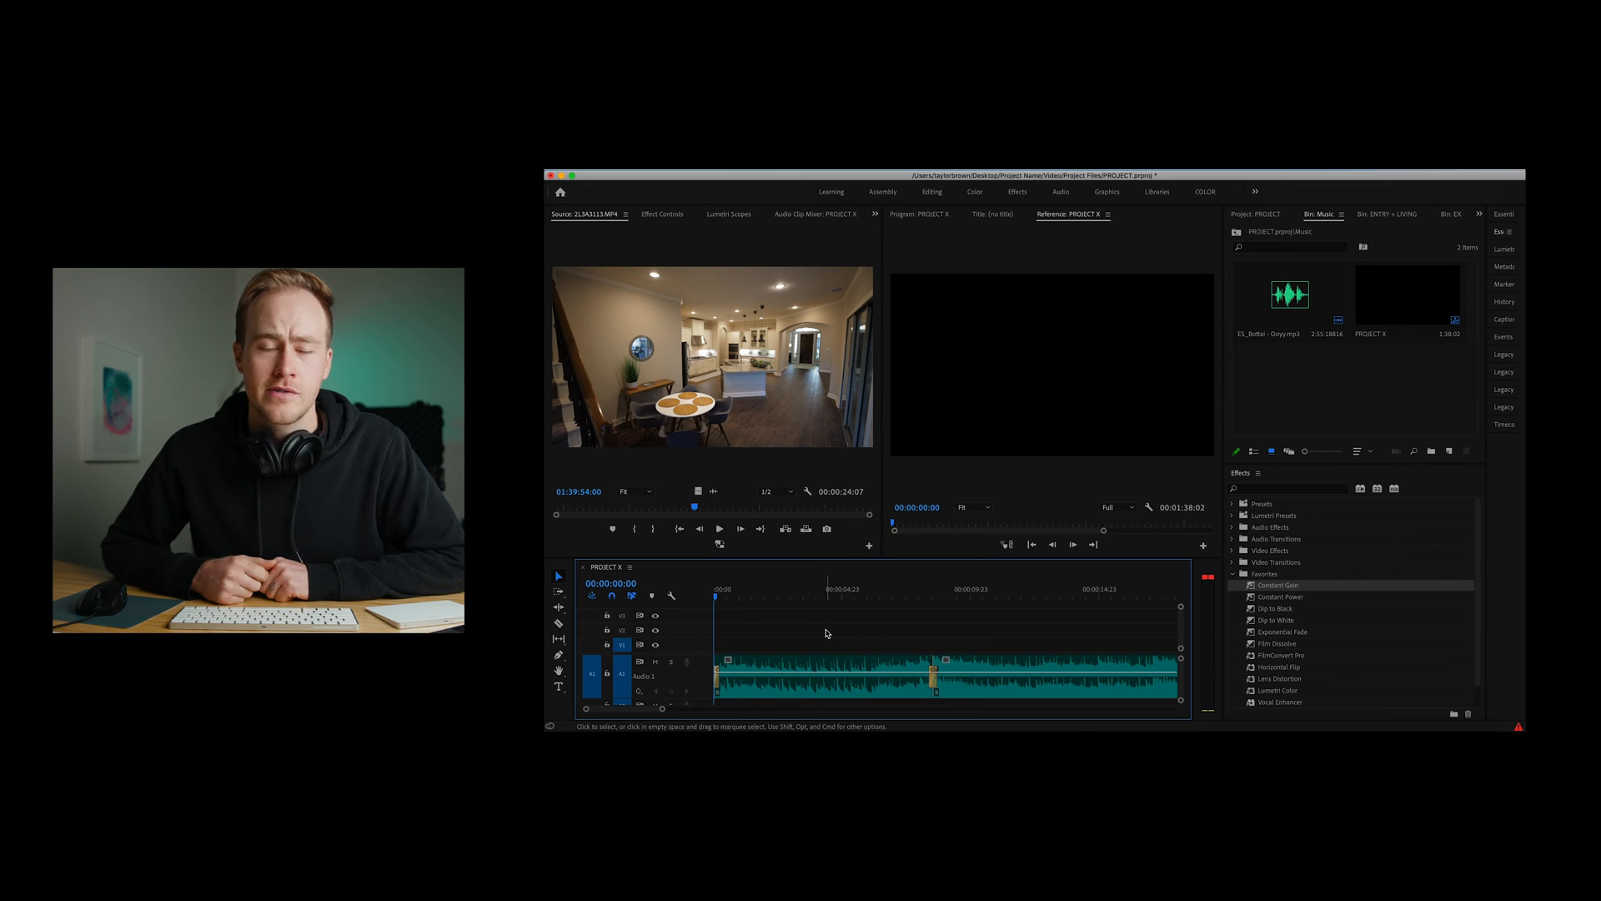
key(space)
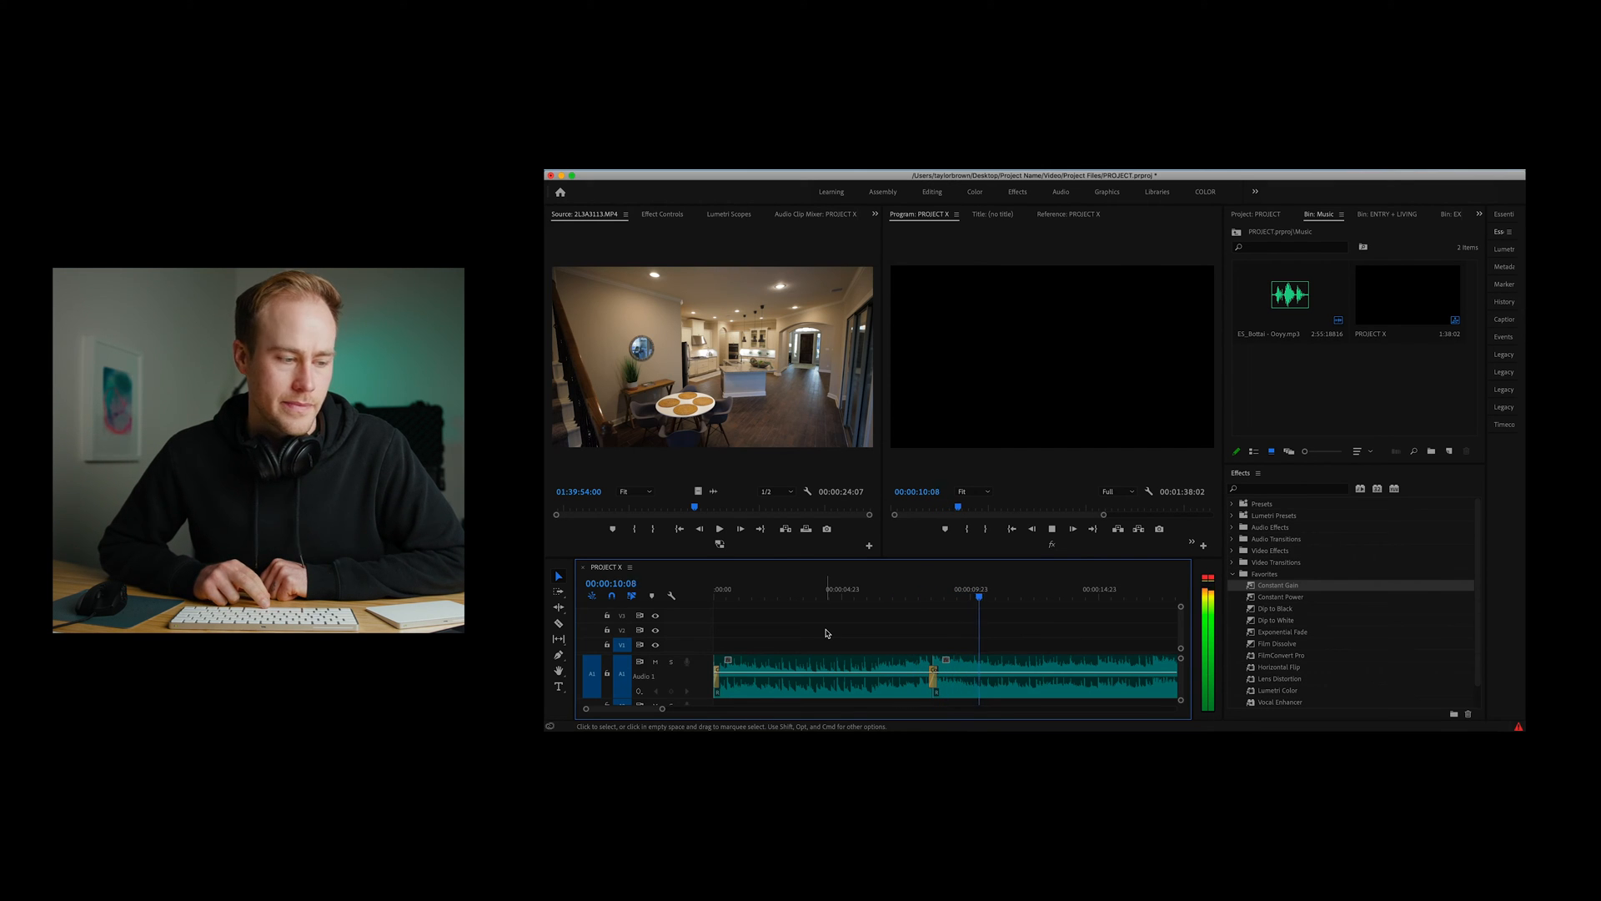
key(minus)
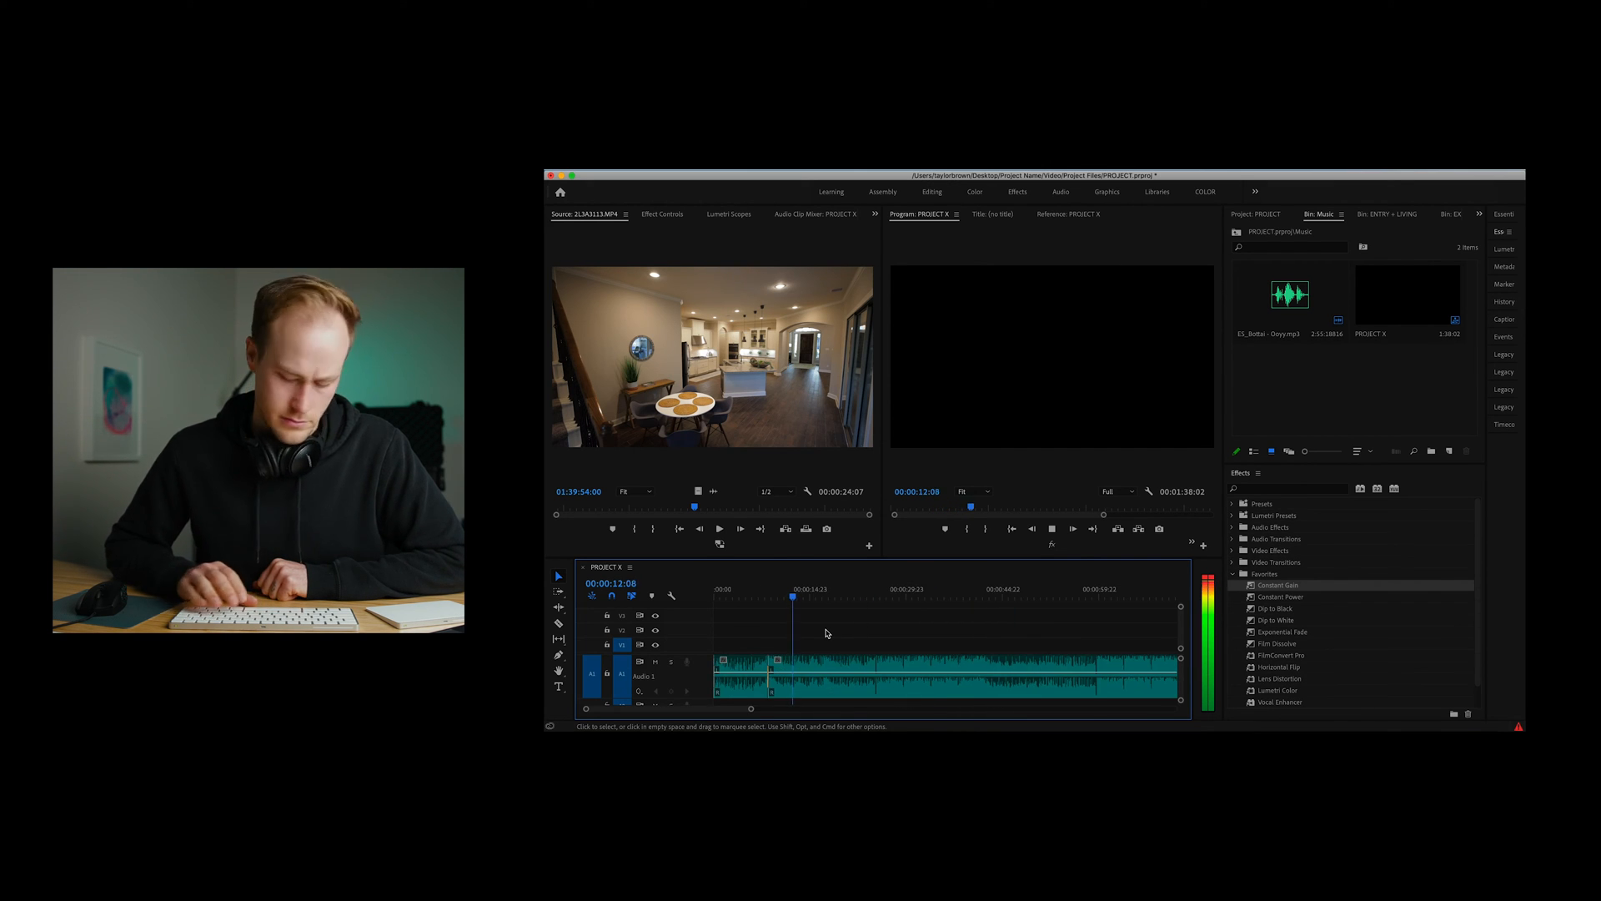
key(minus)
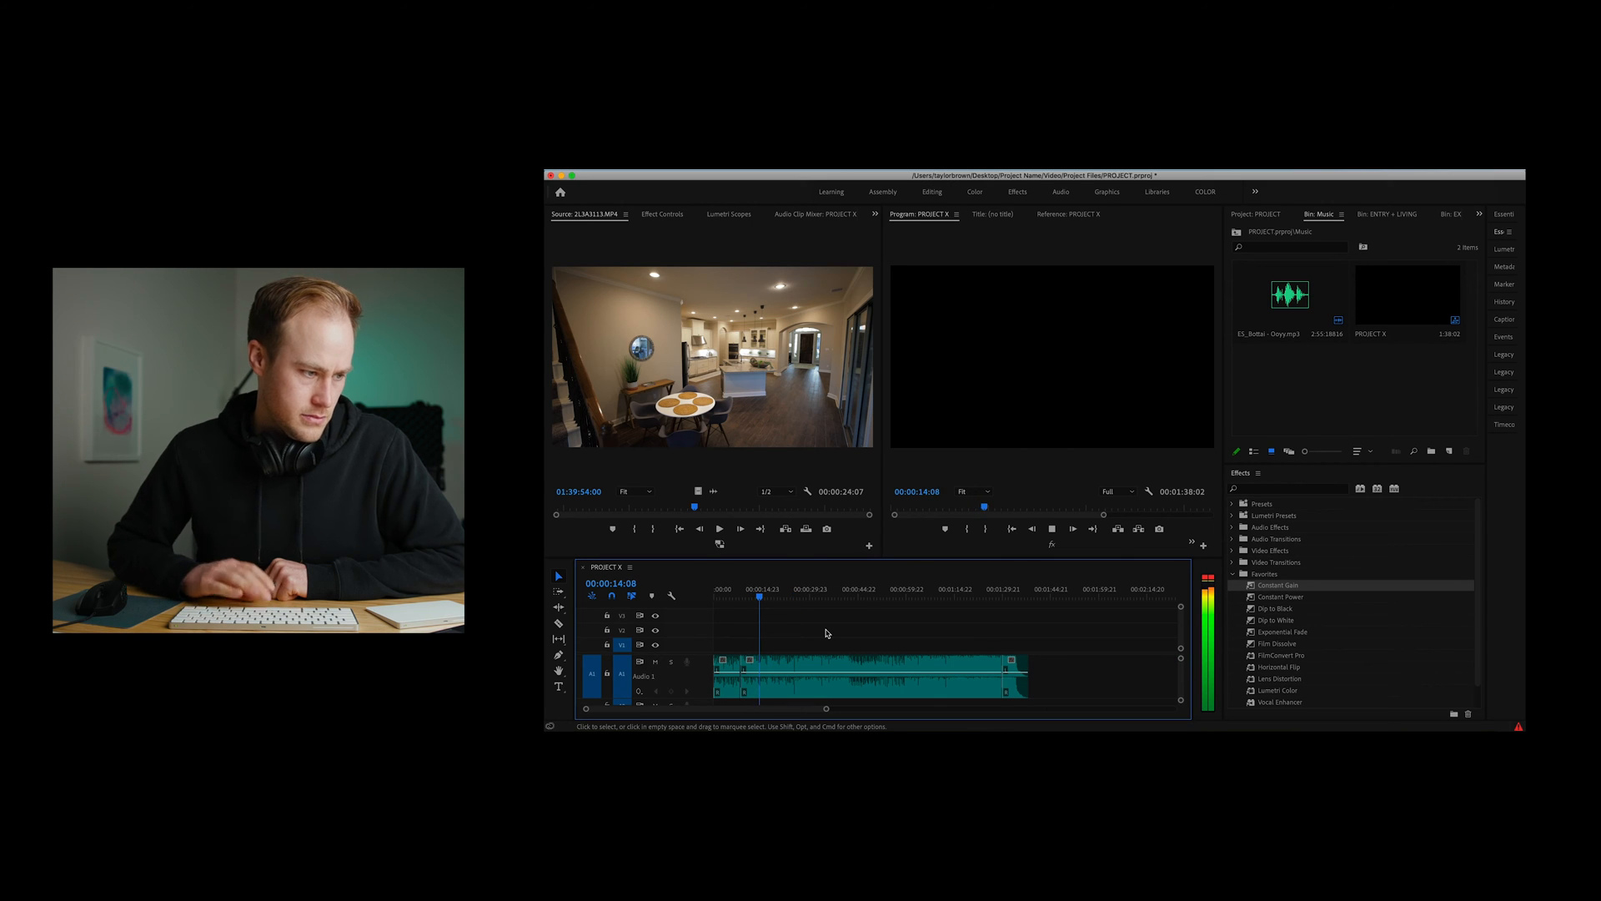
key(space)
Lock the Audio 1 track and return the playhead to the start of the sequence.
click(848, 625)
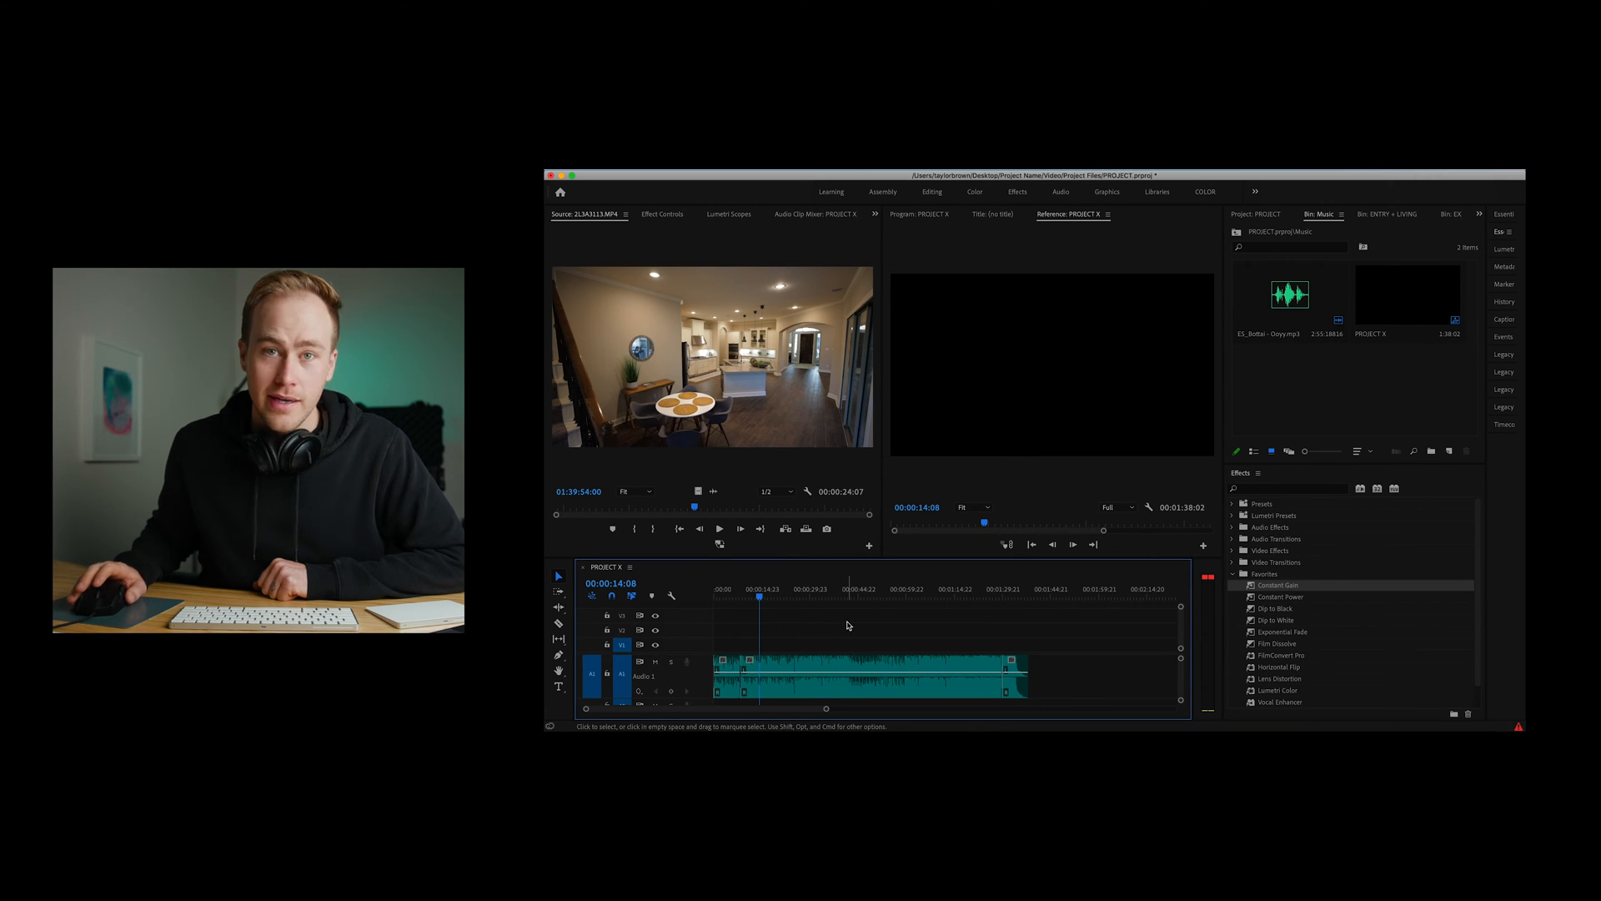
click(607, 673)
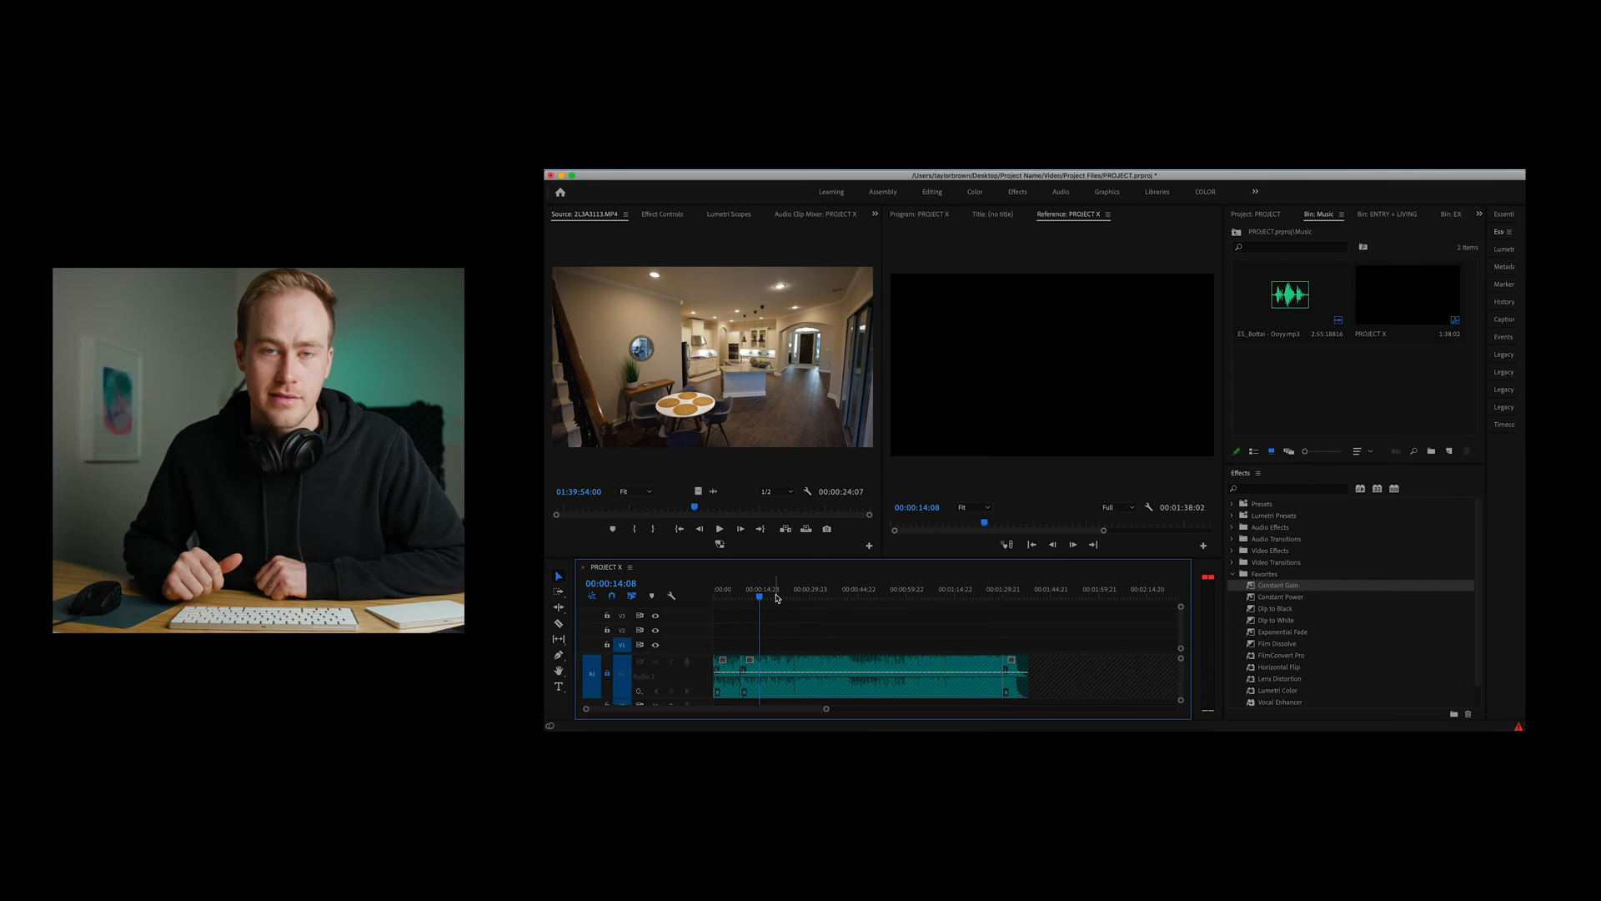
key(Home)
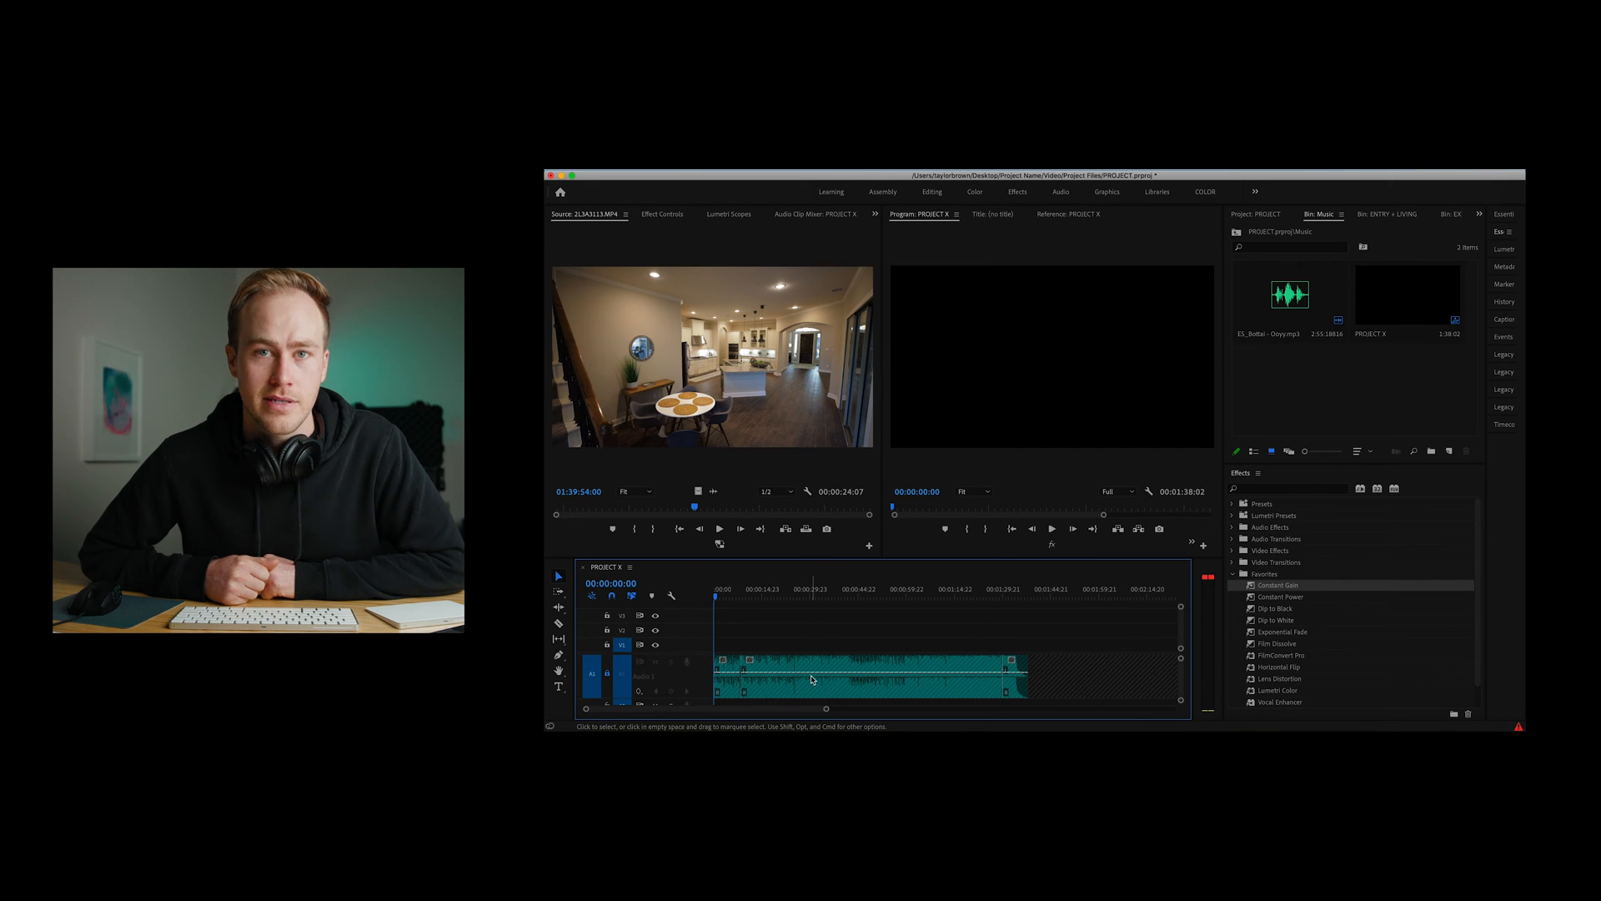
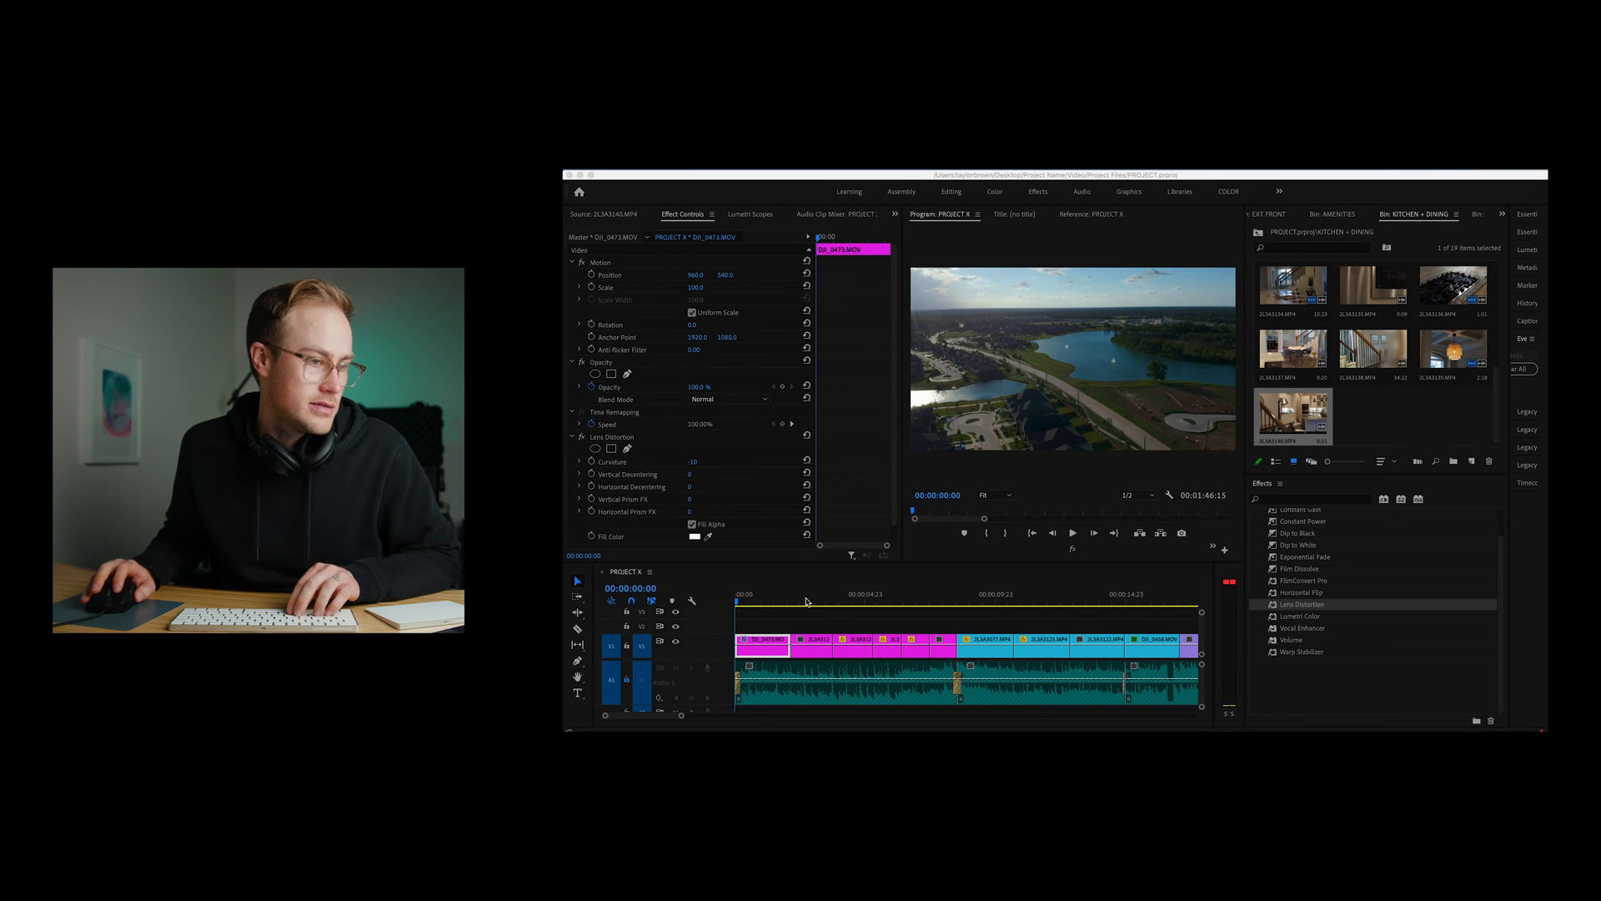
Move through the opening clips in the sequence and fine-tune the Exposure of the pendant lamp clip.
click(808, 597)
click(959, 598)
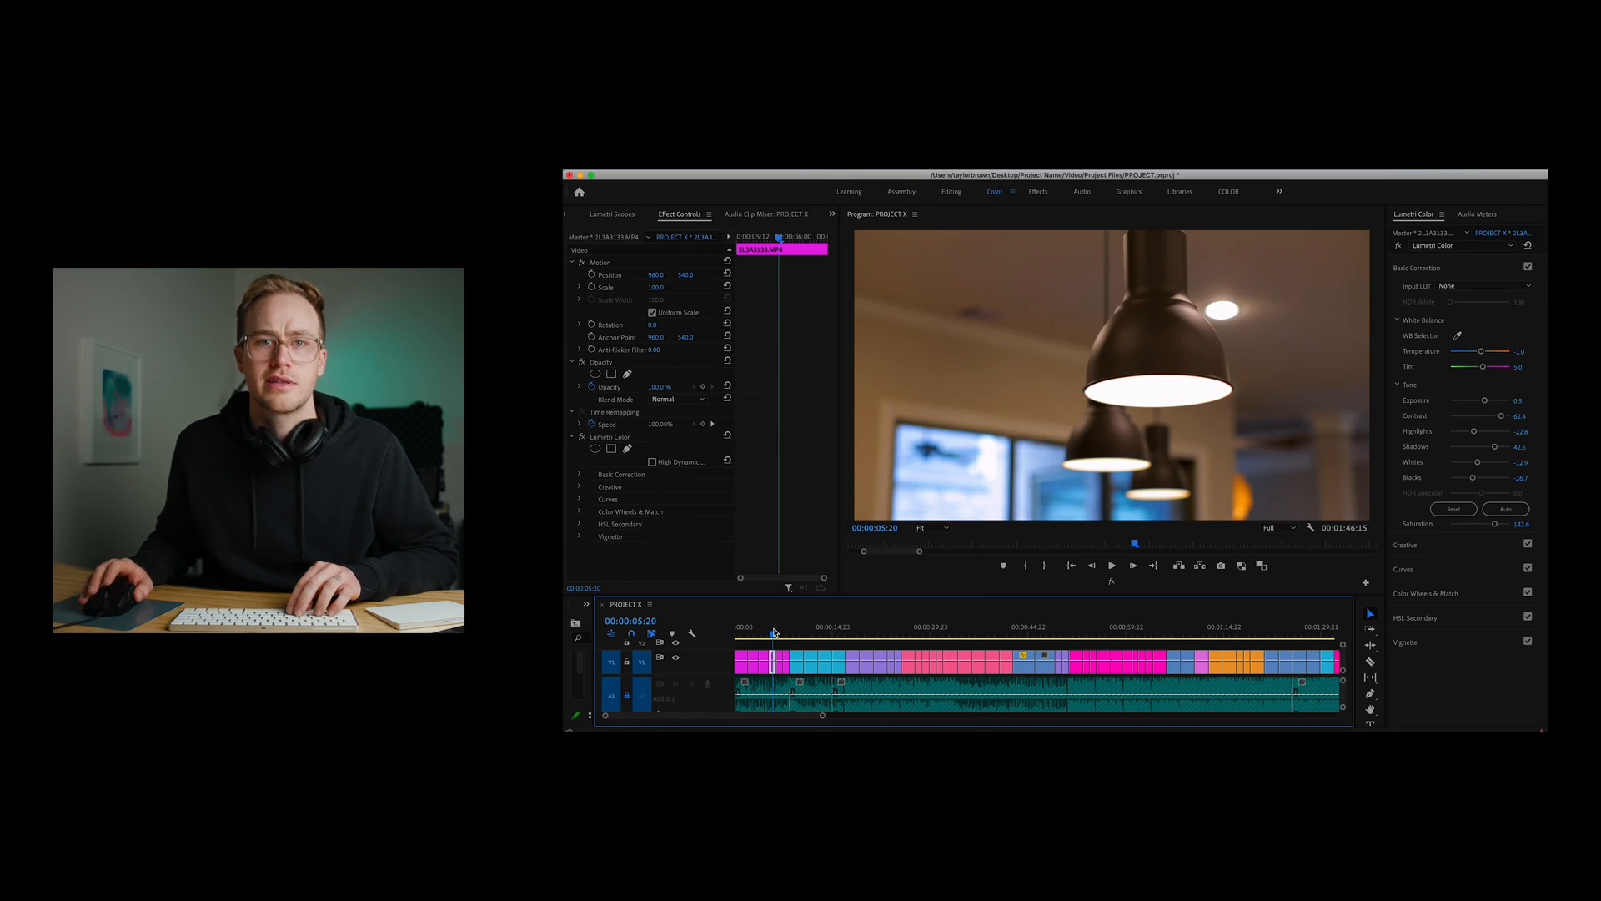
drag(1485, 400, 1484, 404)
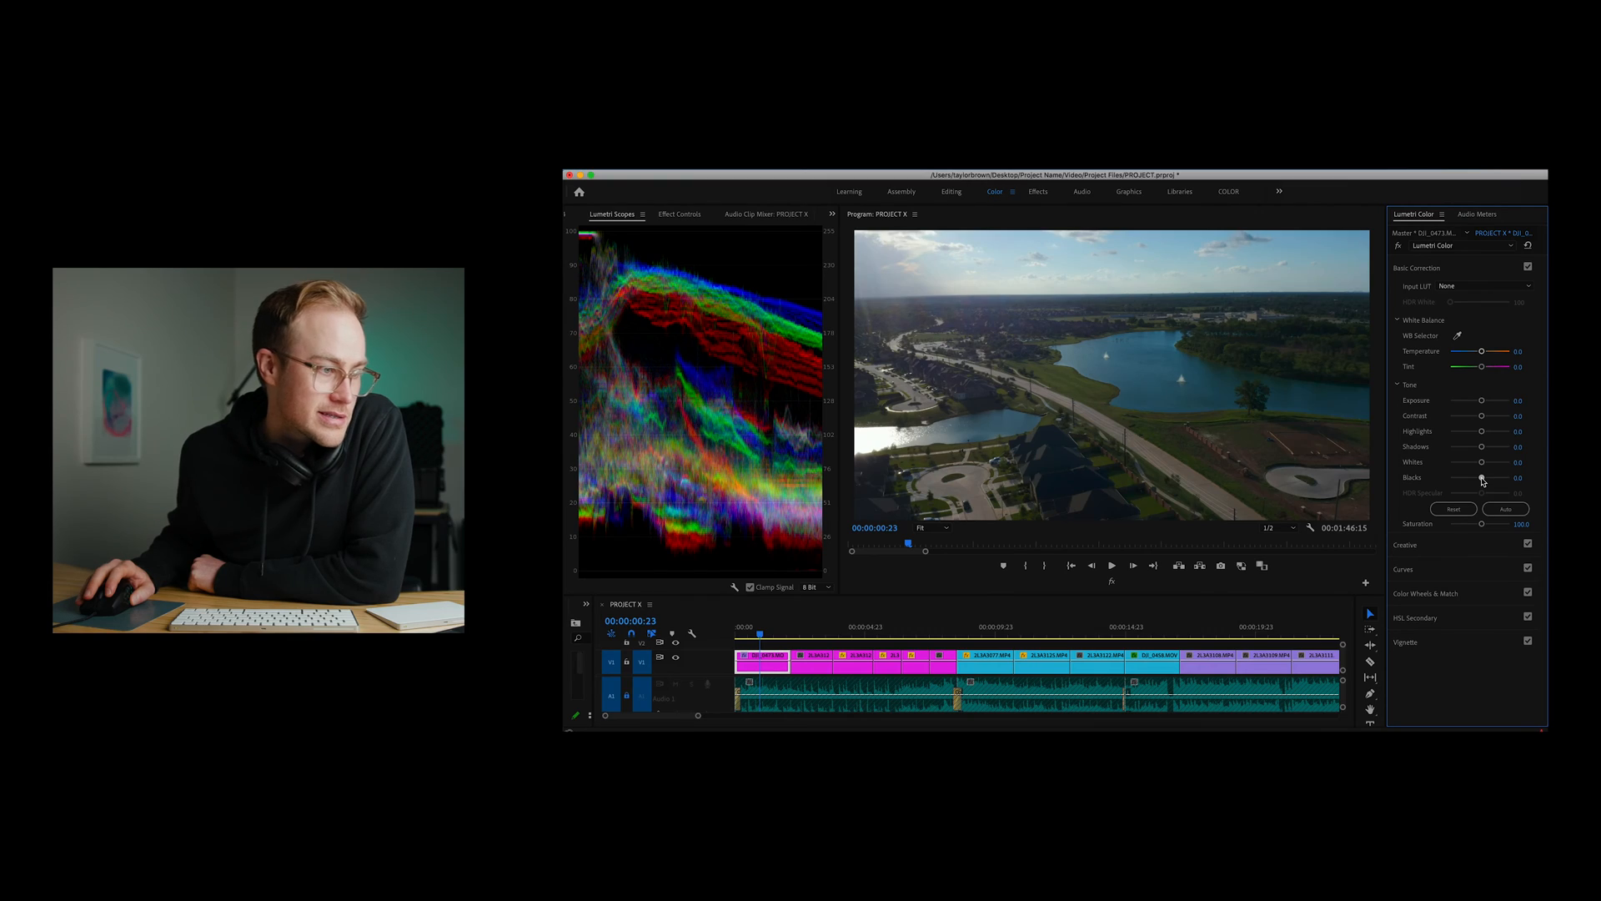
Color-correct the opening aerial lake clip with Exposure 0.4, Contrast 100, raised highlights, shadows and whites, lowered blacks, and adjusted temperature.
drag(1483, 480, 1479, 481)
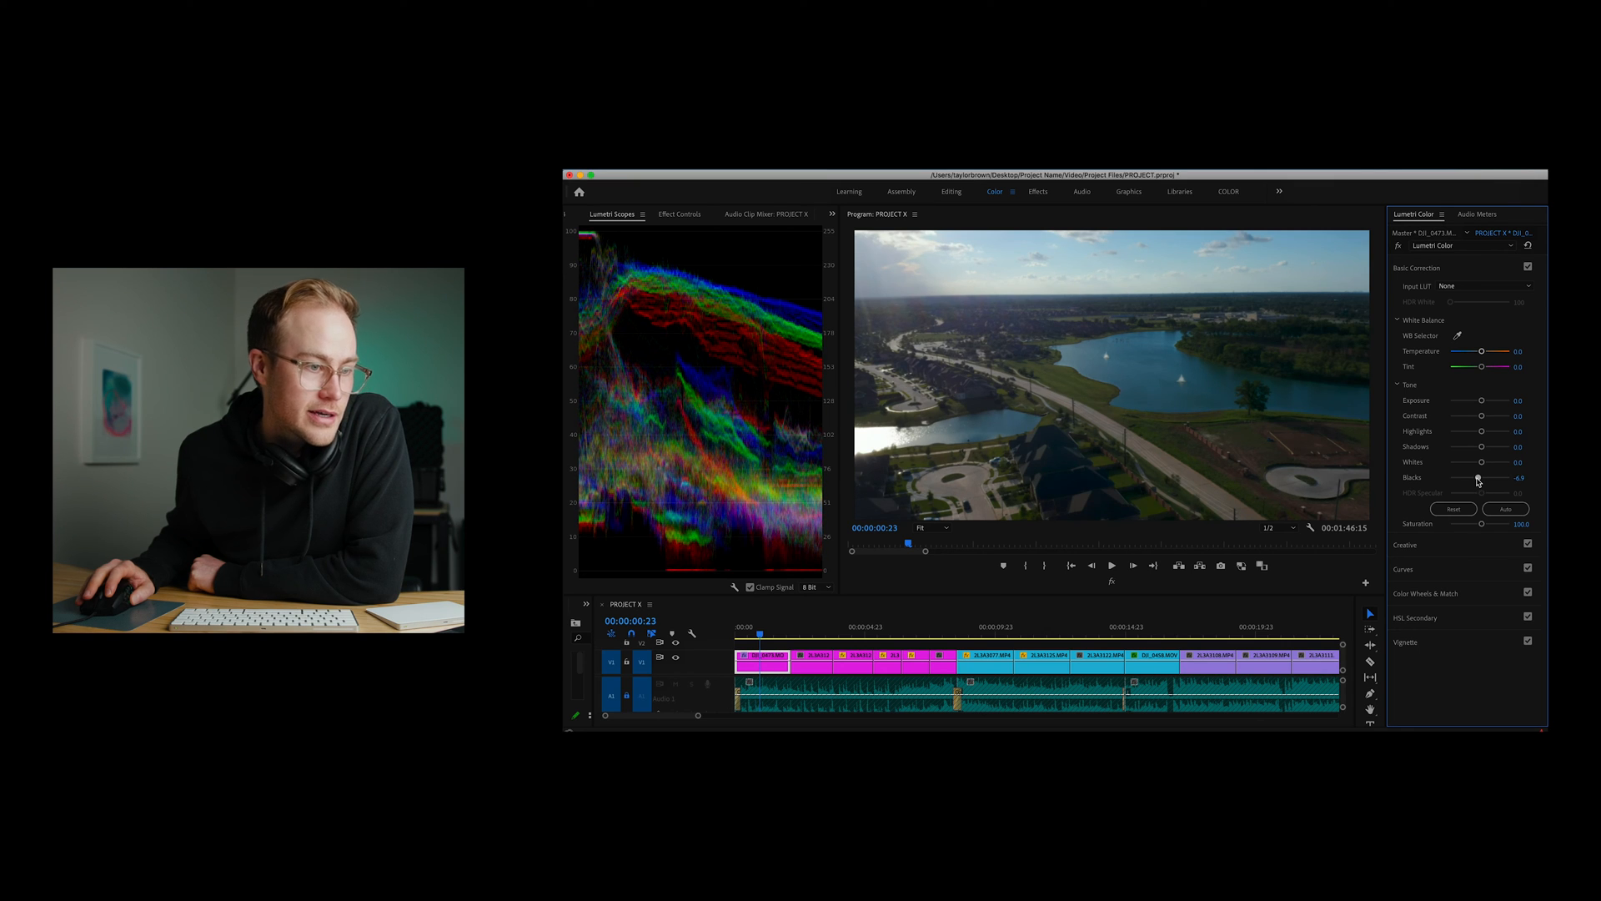
drag(1493, 417, 1490, 465)
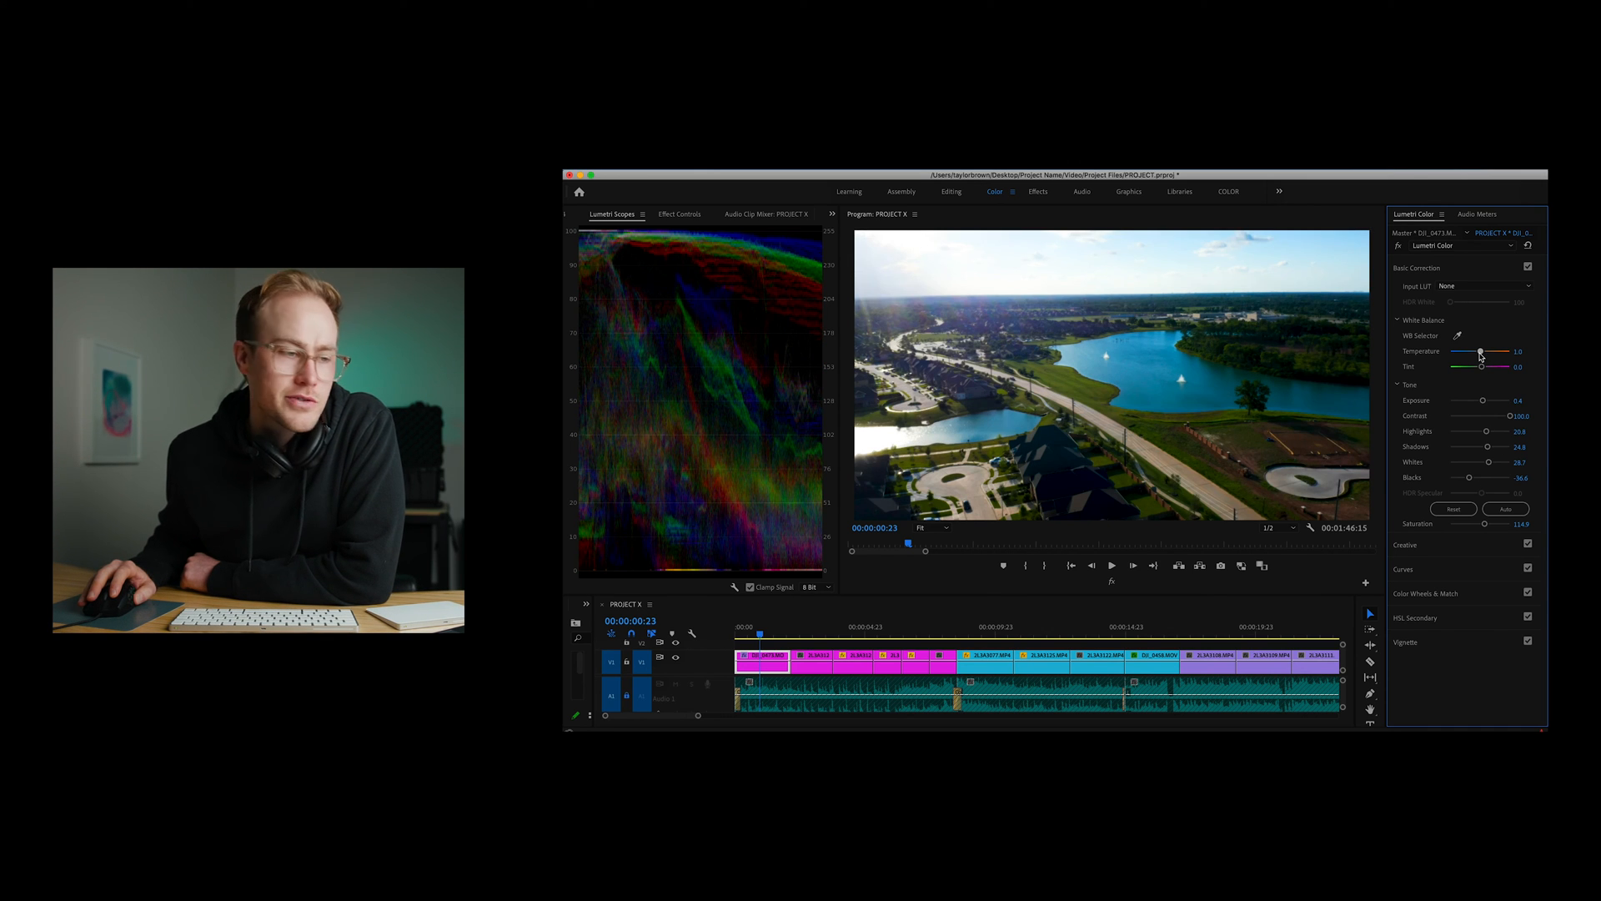
drag(1481, 354, 1483, 356)
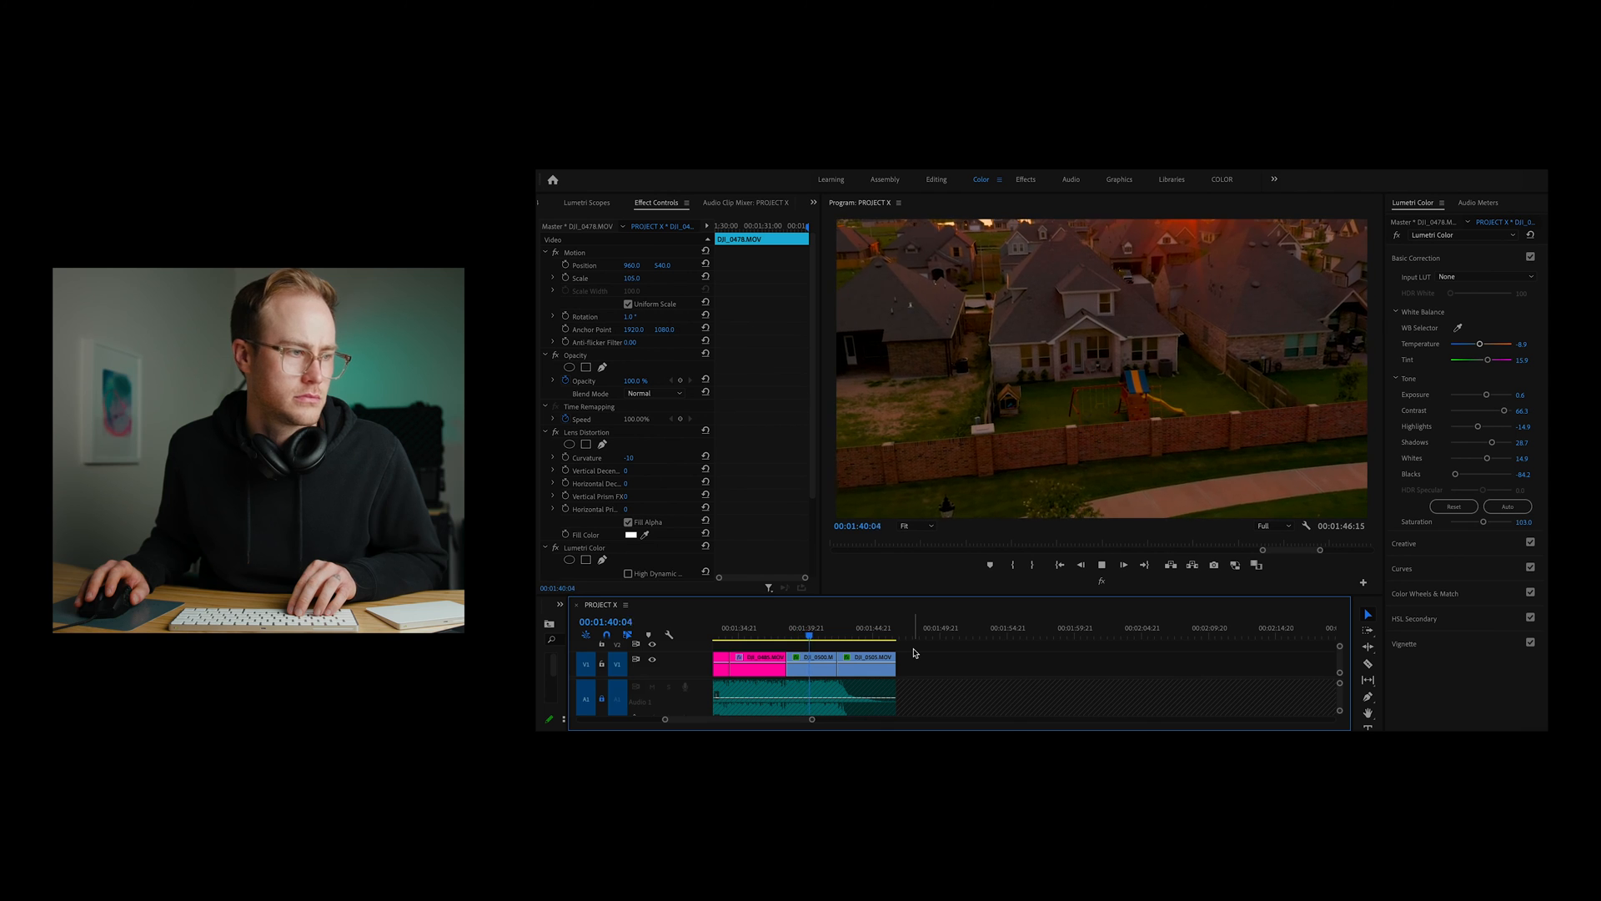
Select the aerial clip just before the last one and move the playhead back to it to review the ending.
click(829, 664)
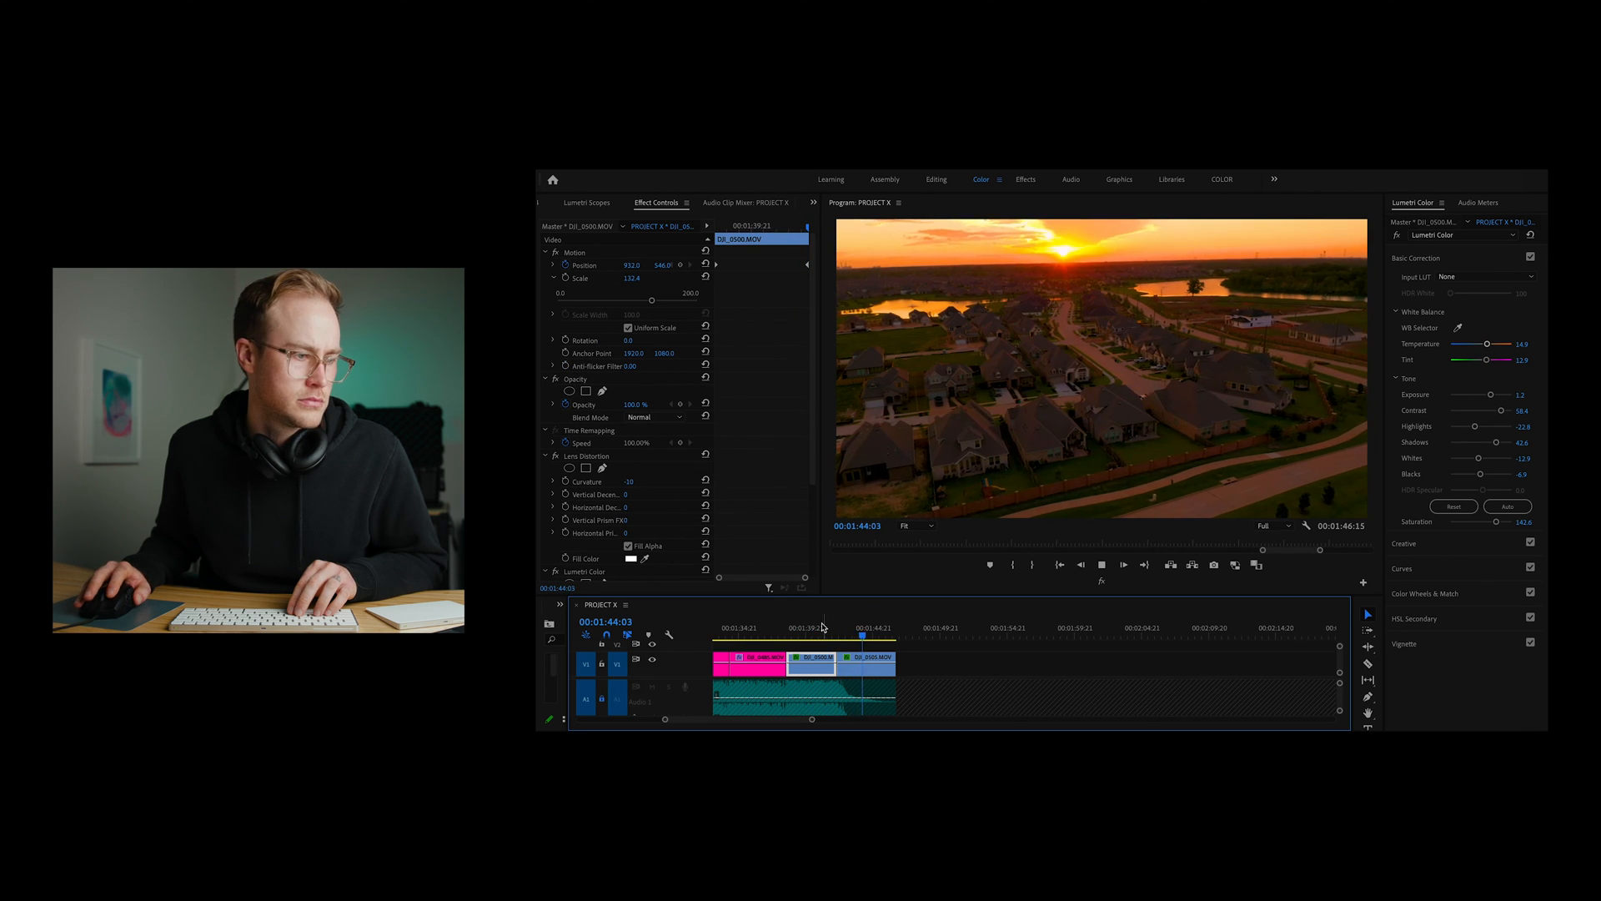
click(823, 632)
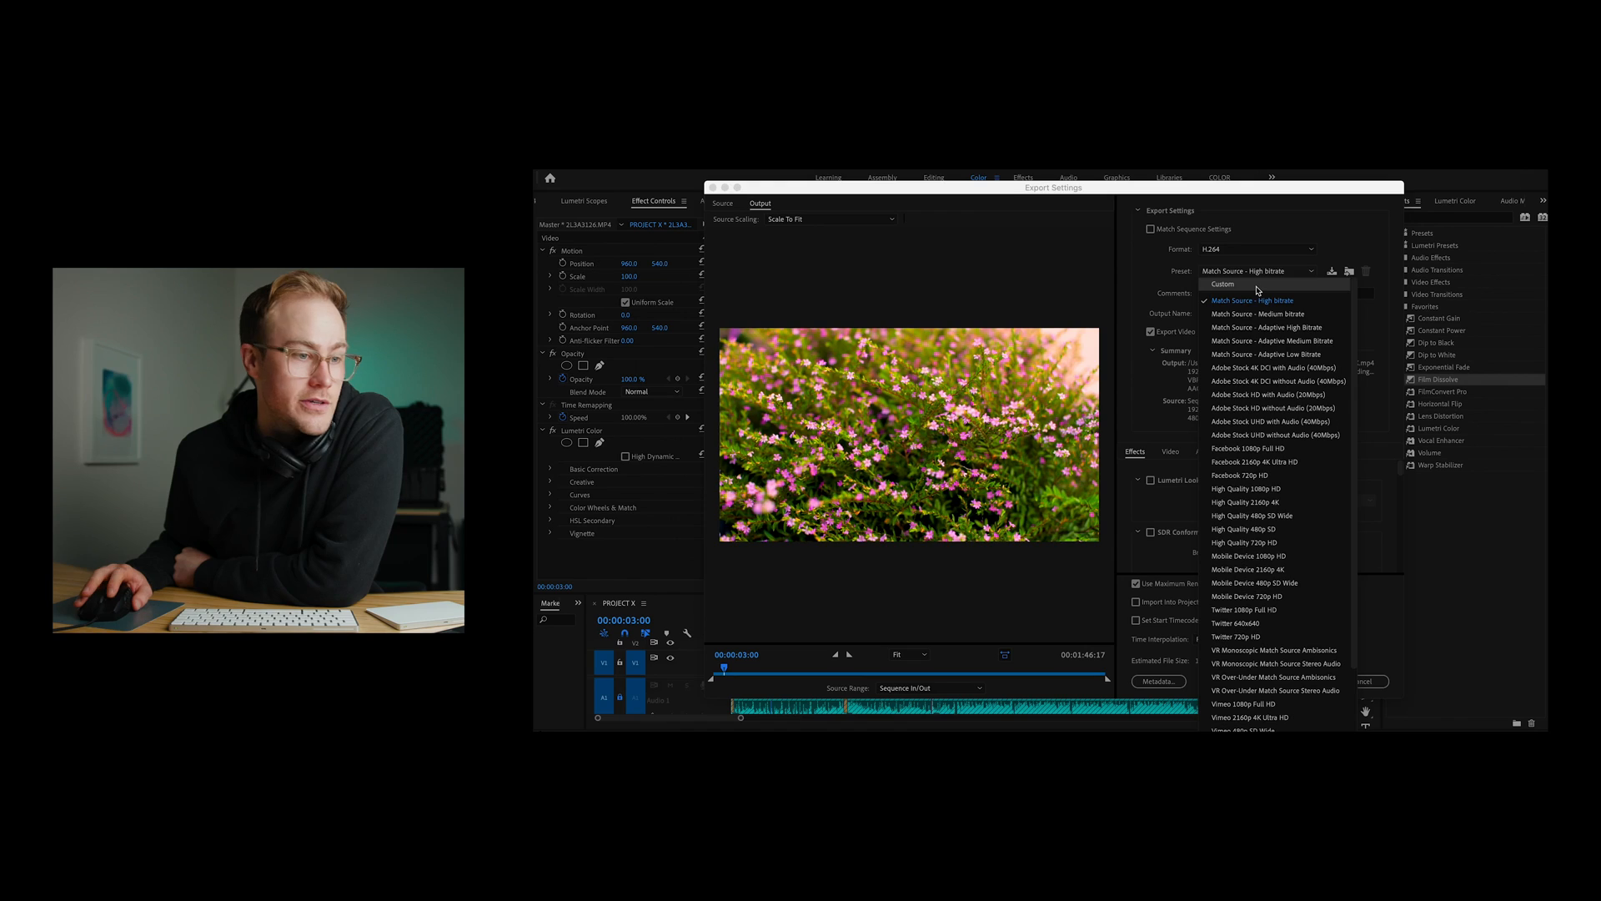
Set the H.264 export preset to Custom and check the output location and the Lumetri Look / LUT option.
click(1258, 286)
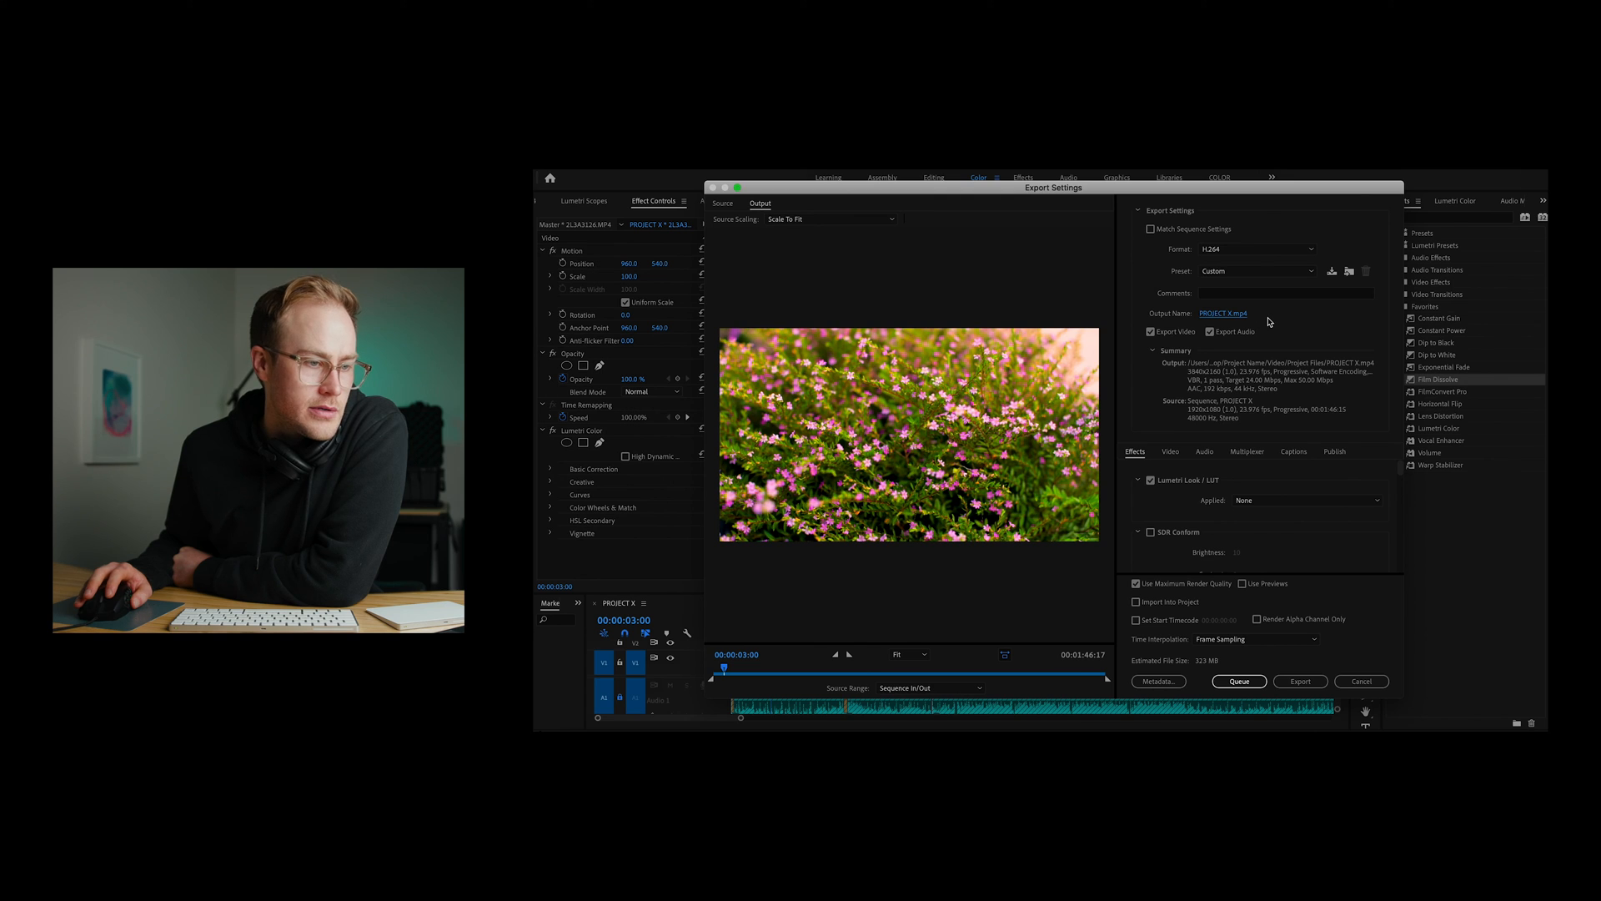
click(1233, 314)
click(1179, 497)
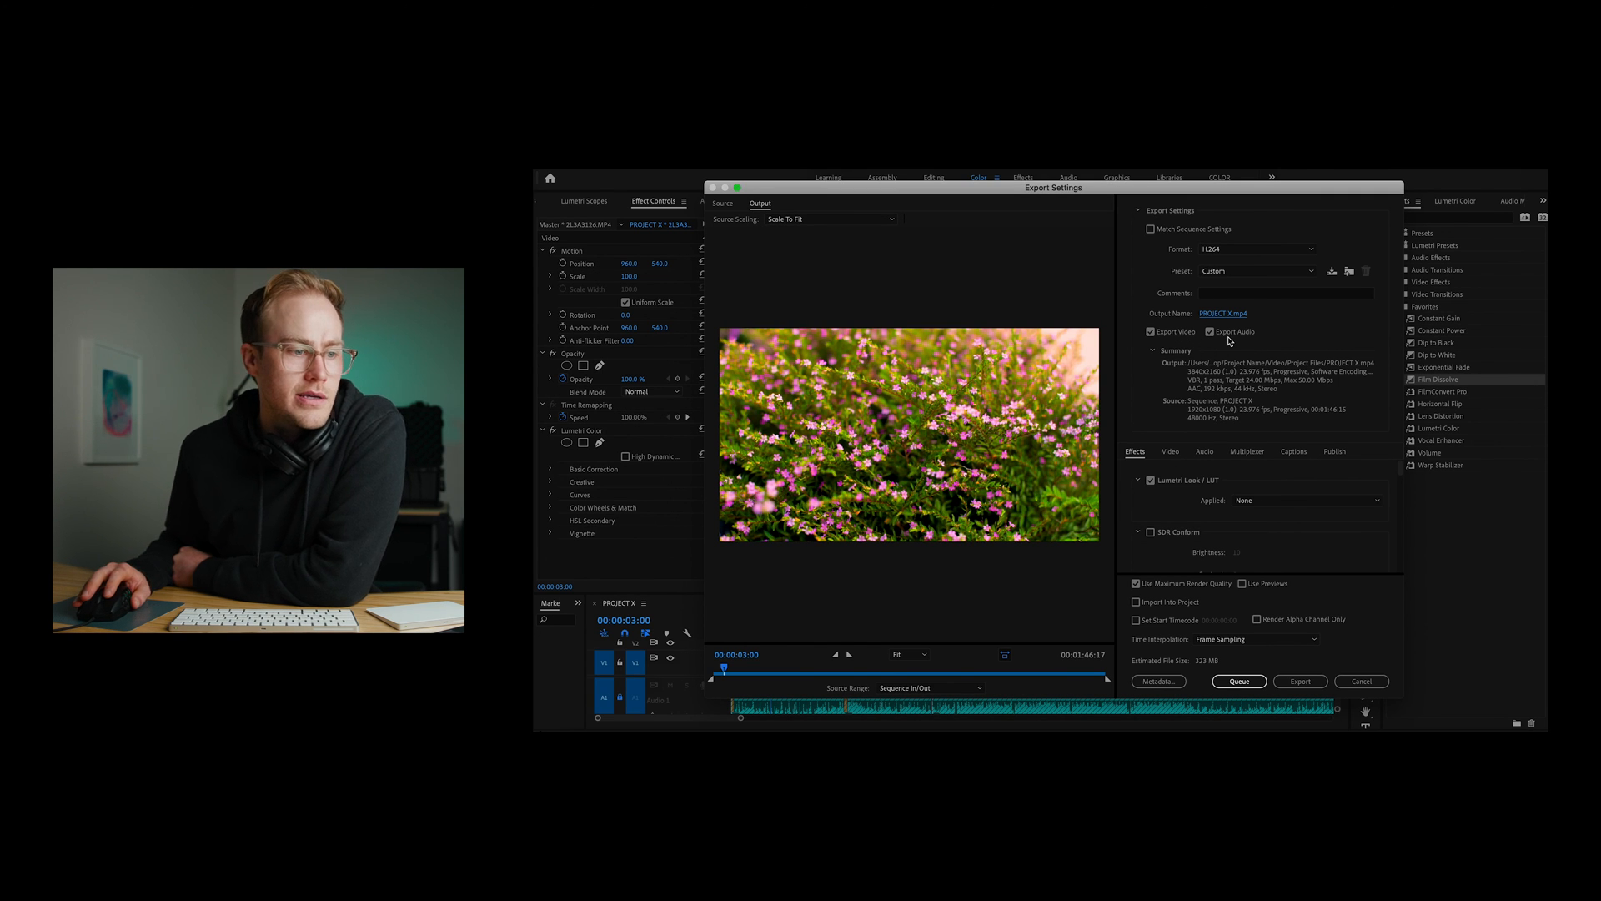
click(1152, 482)
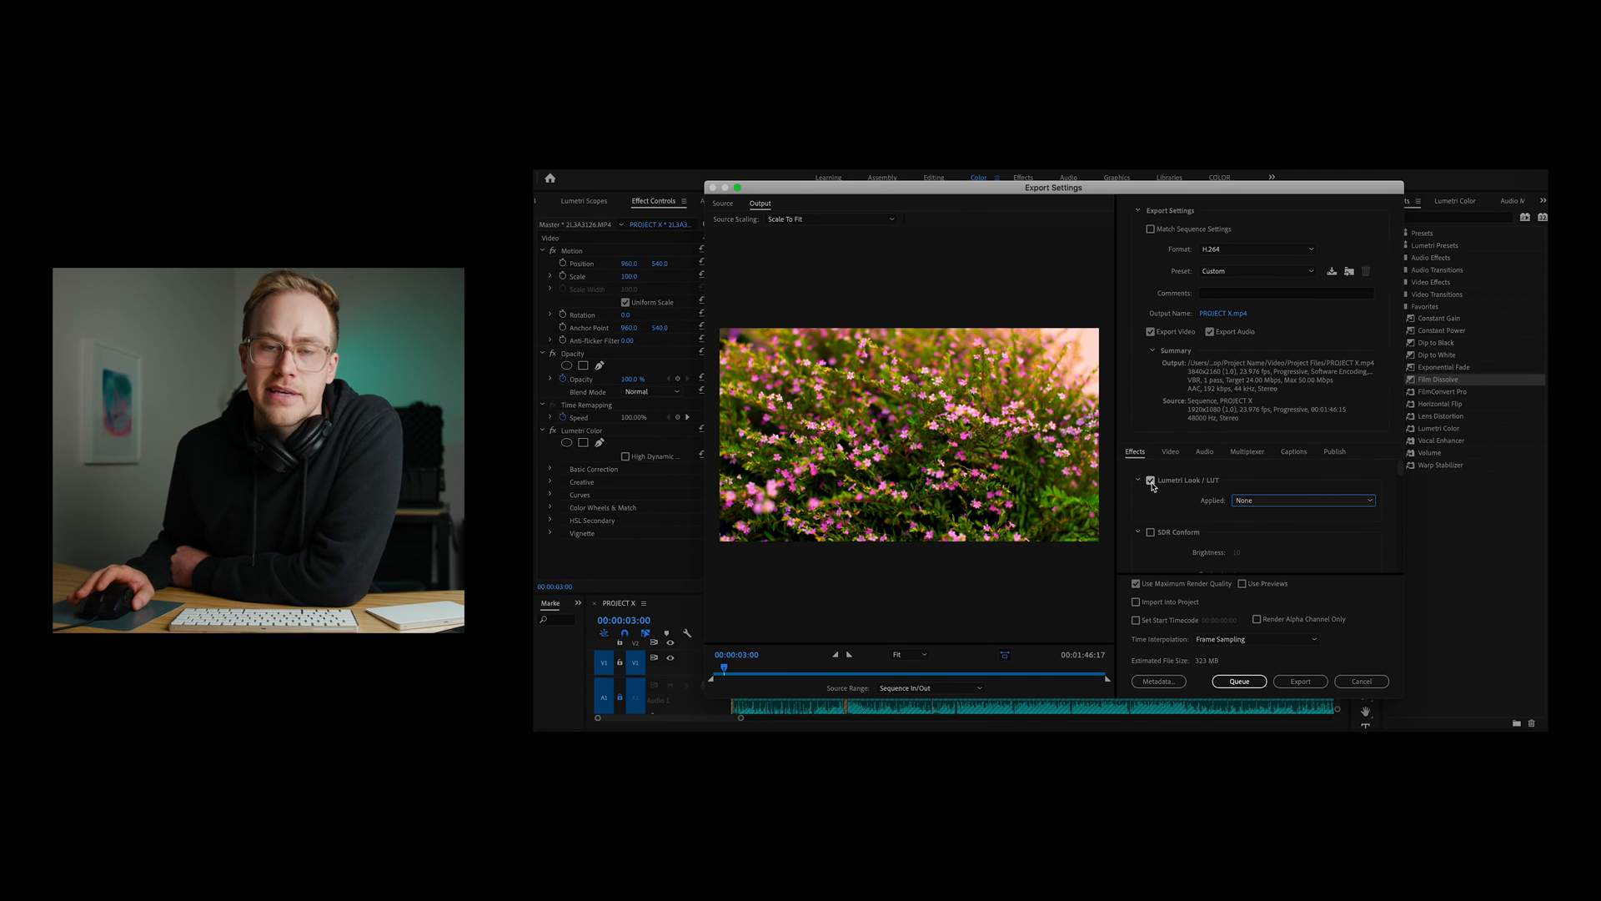
click(1152, 482)
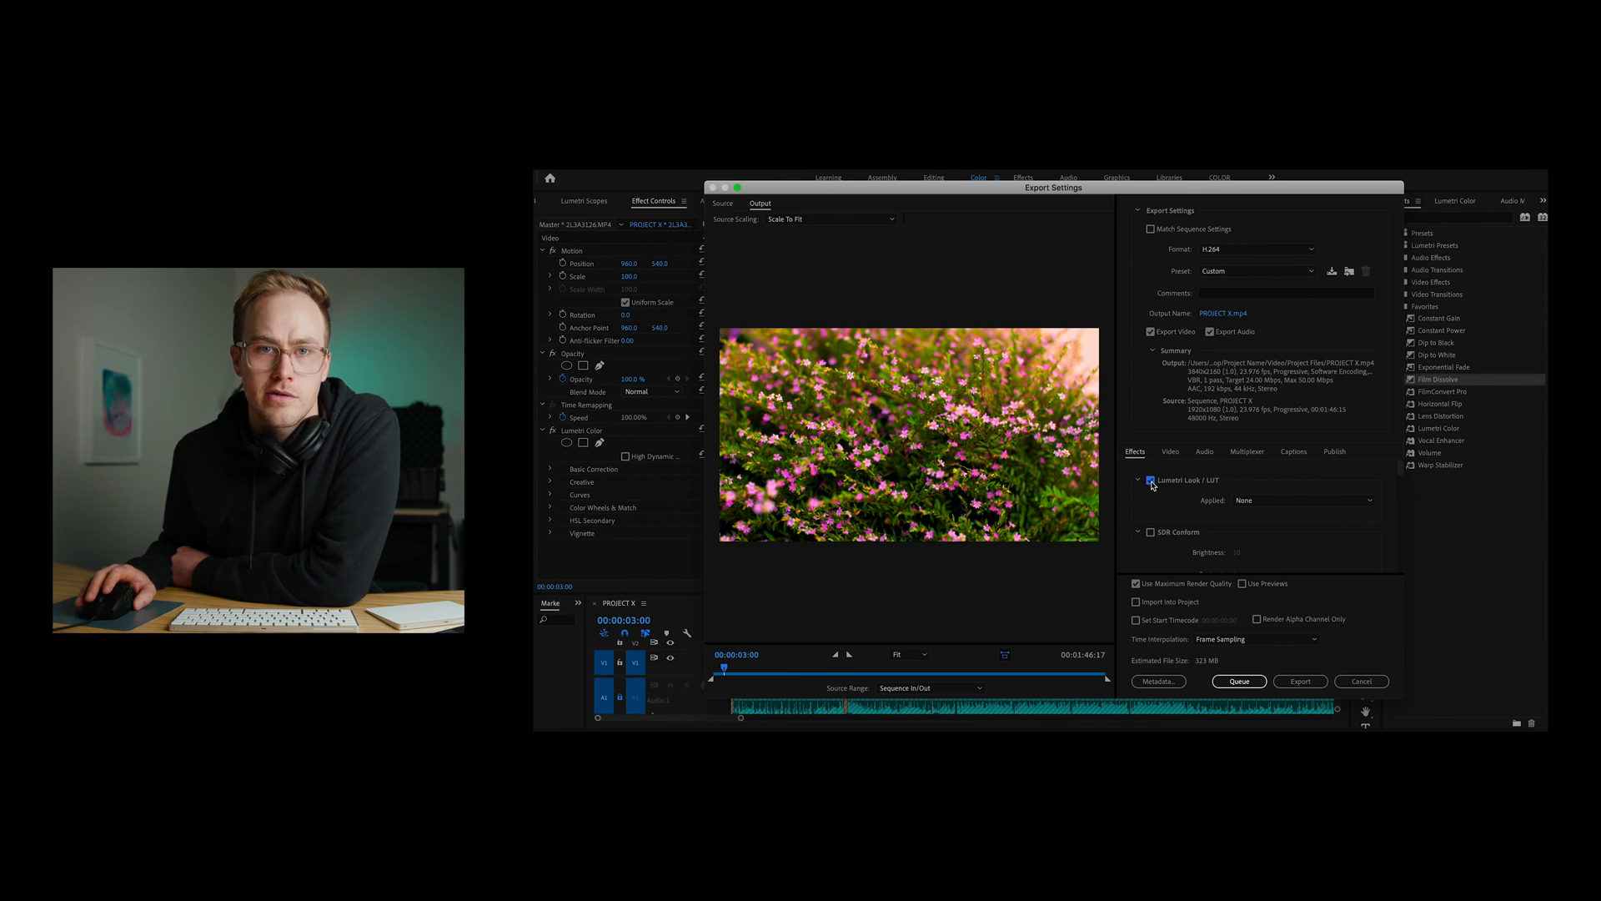
Check the export's frame size and render depth in the video settings, and set the target bitrate to 40 Mbps.
click(1170, 452)
scroll(1159, 525, down, 1)
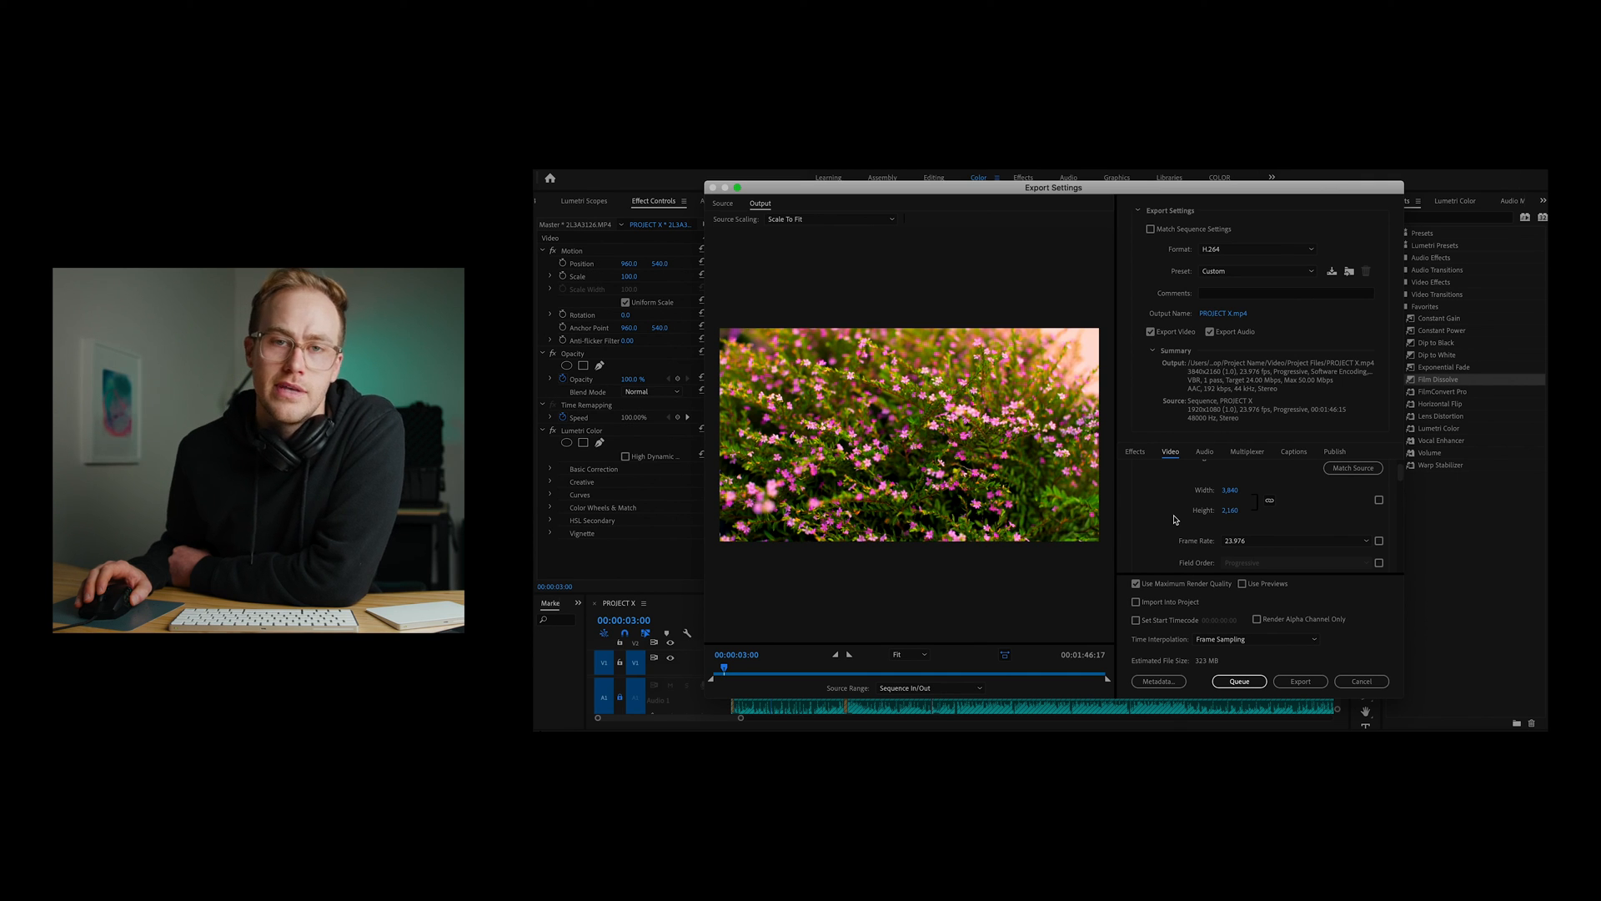
scroll(1175, 519, down, 1)
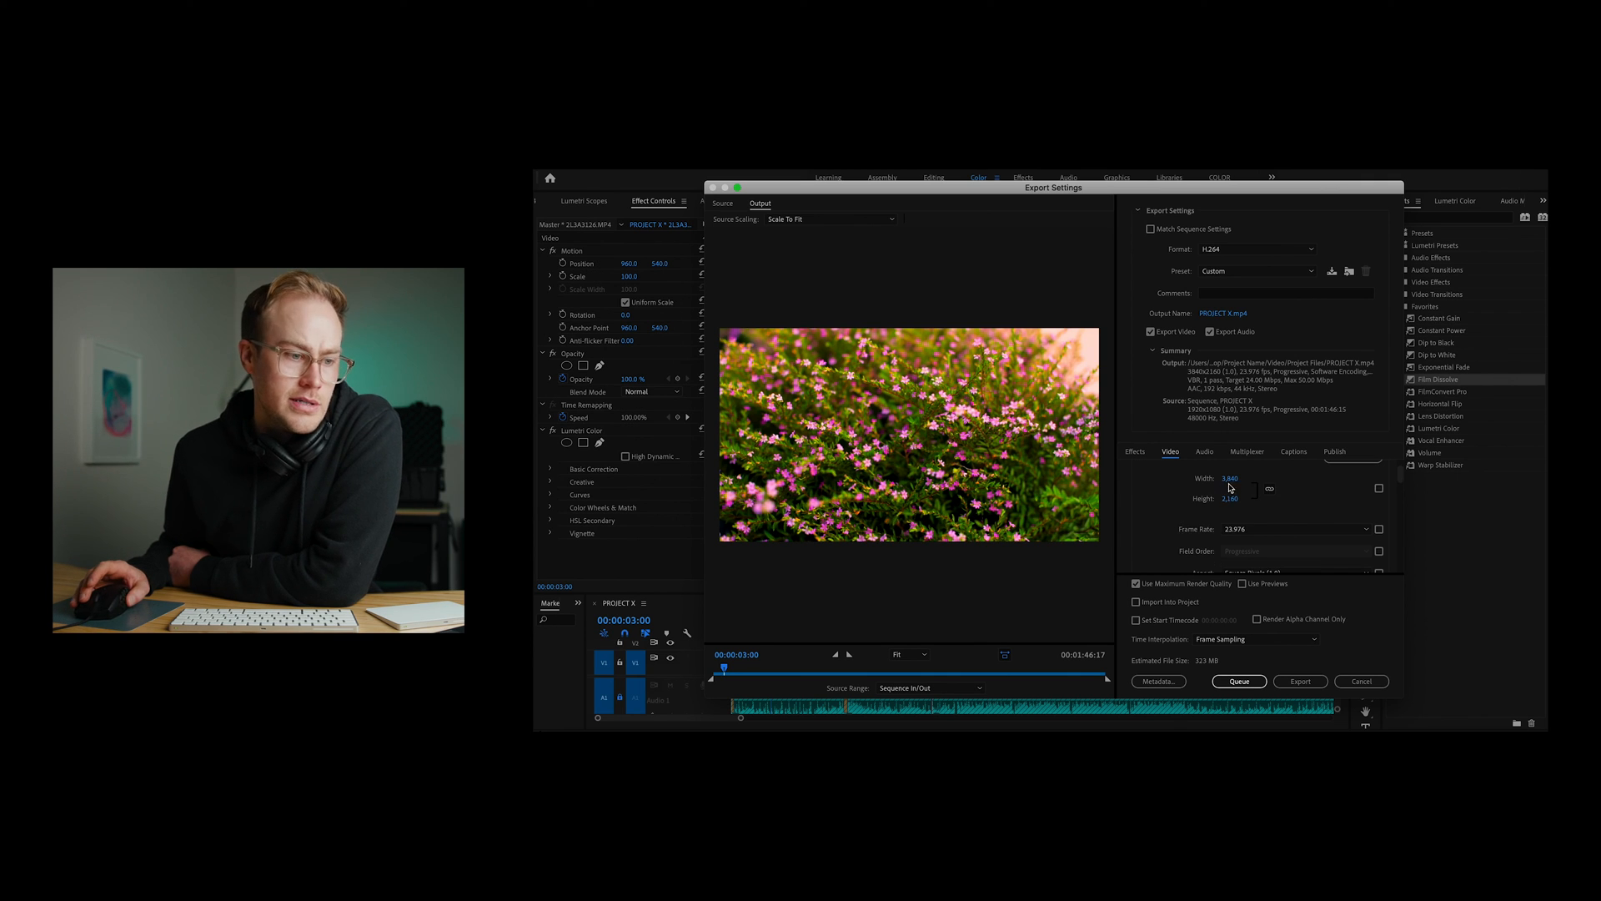
scroll(1230, 488, up, 1)
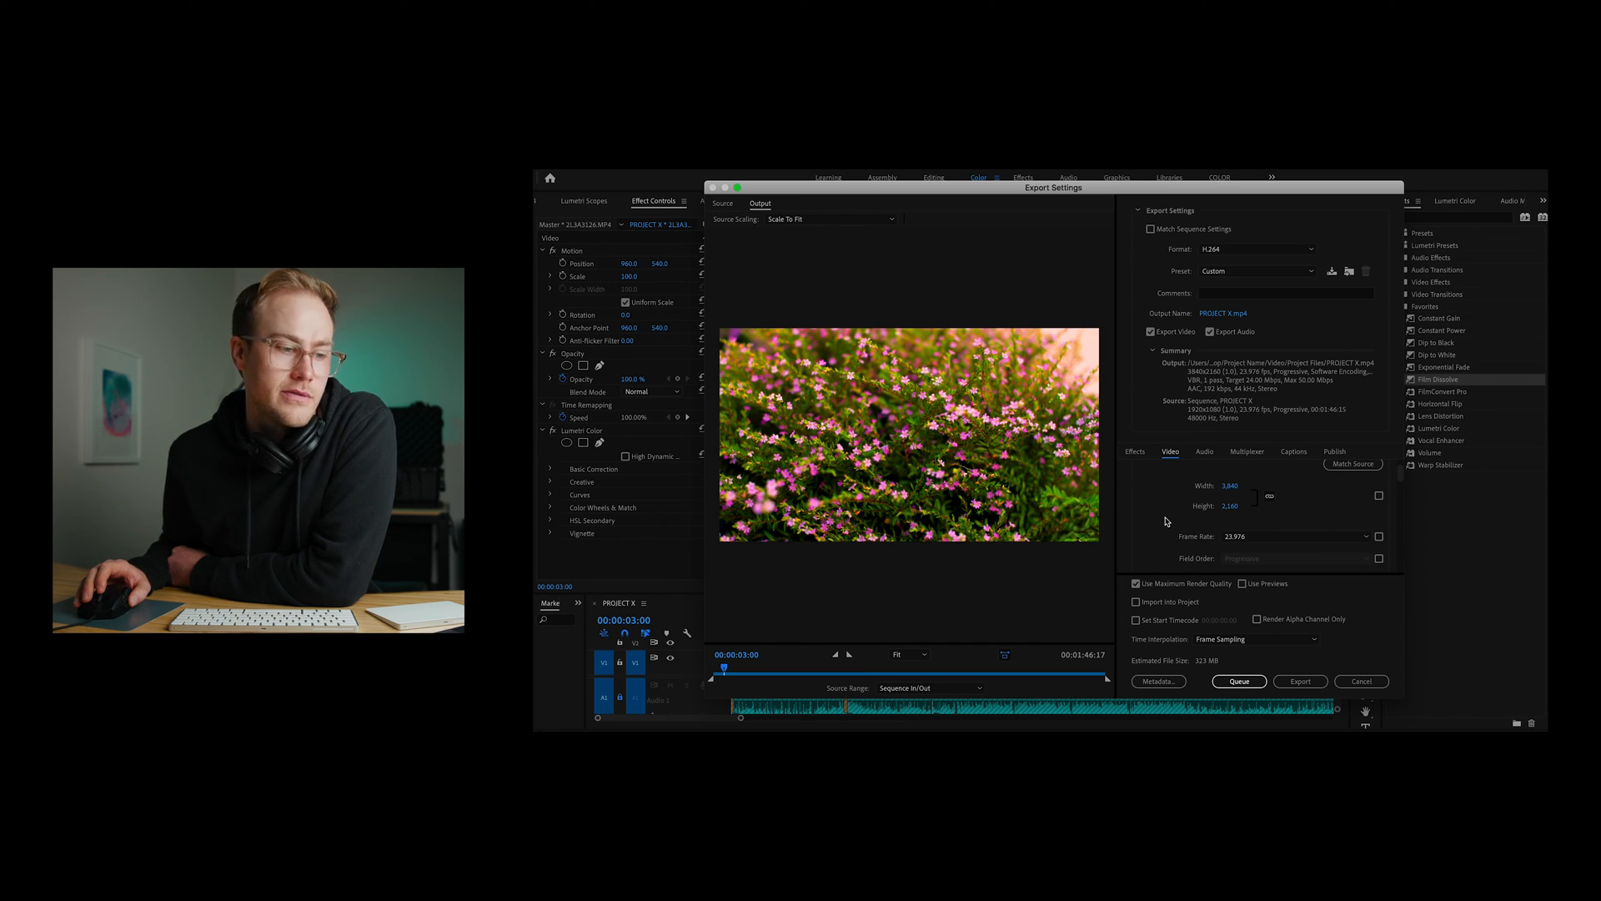
scroll(1165, 521, down, 5)
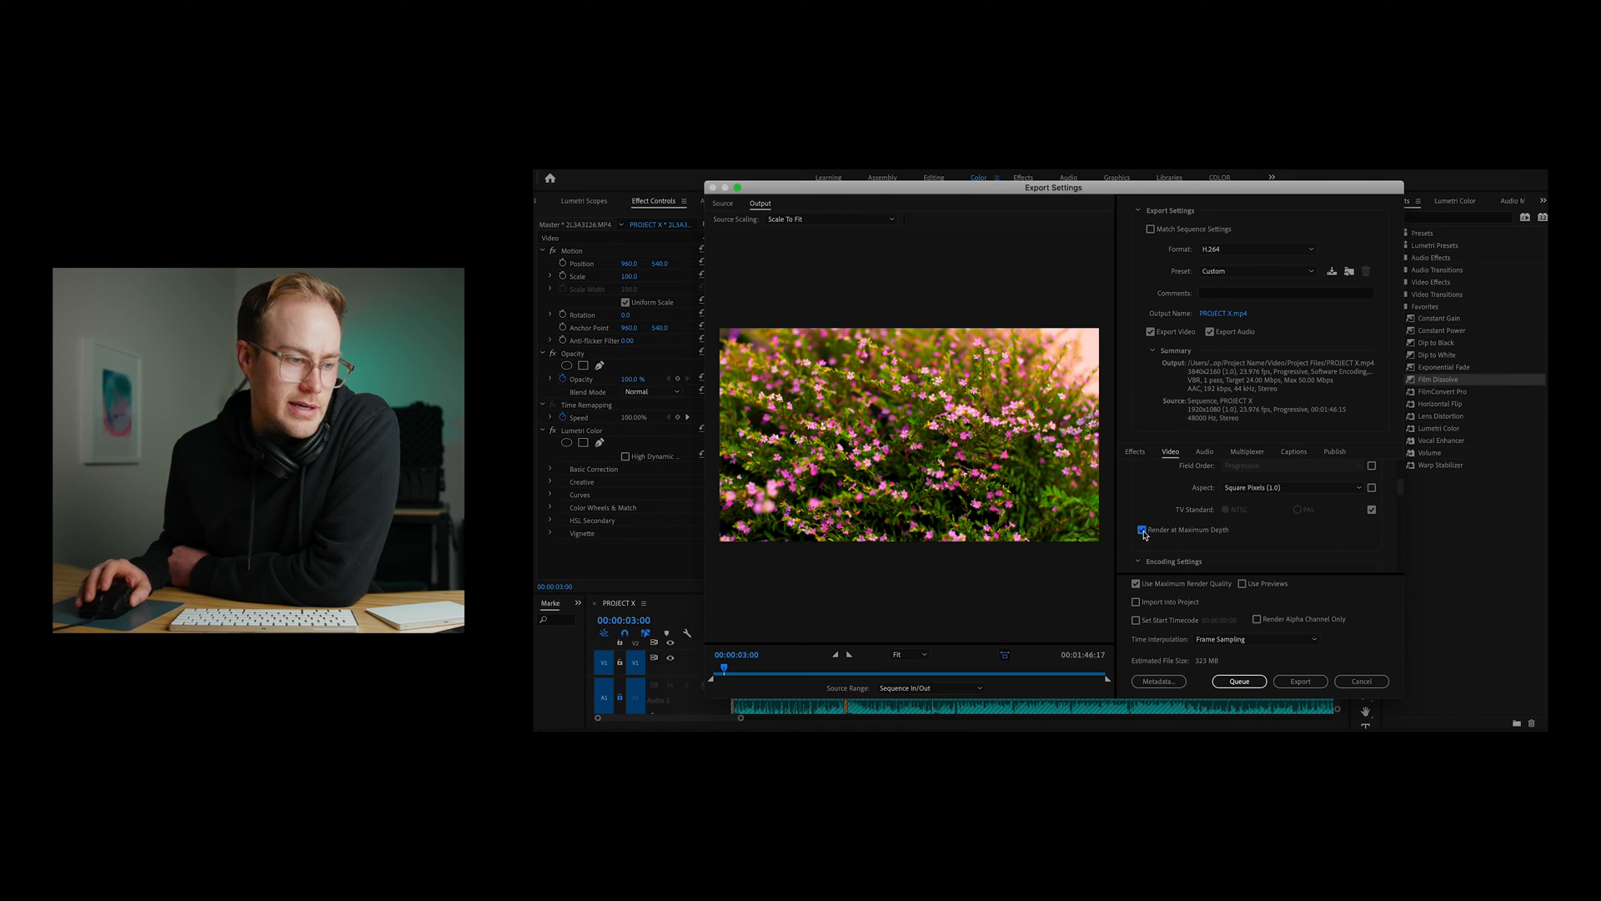
scroll(1228, 534, down, 6)
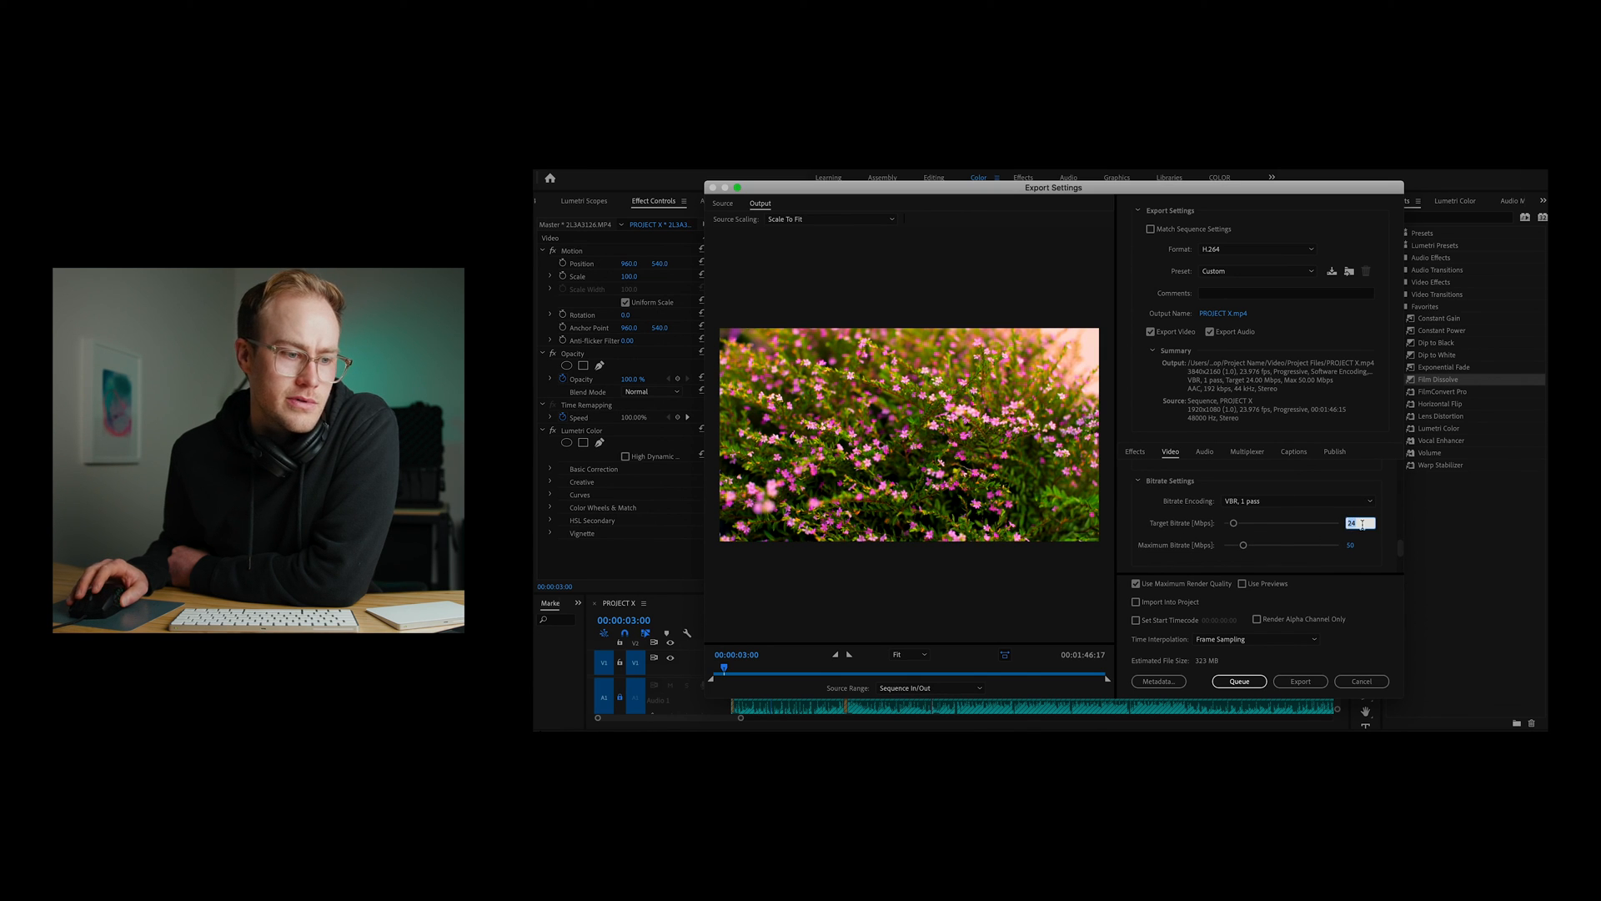
text(40)
key(Return)
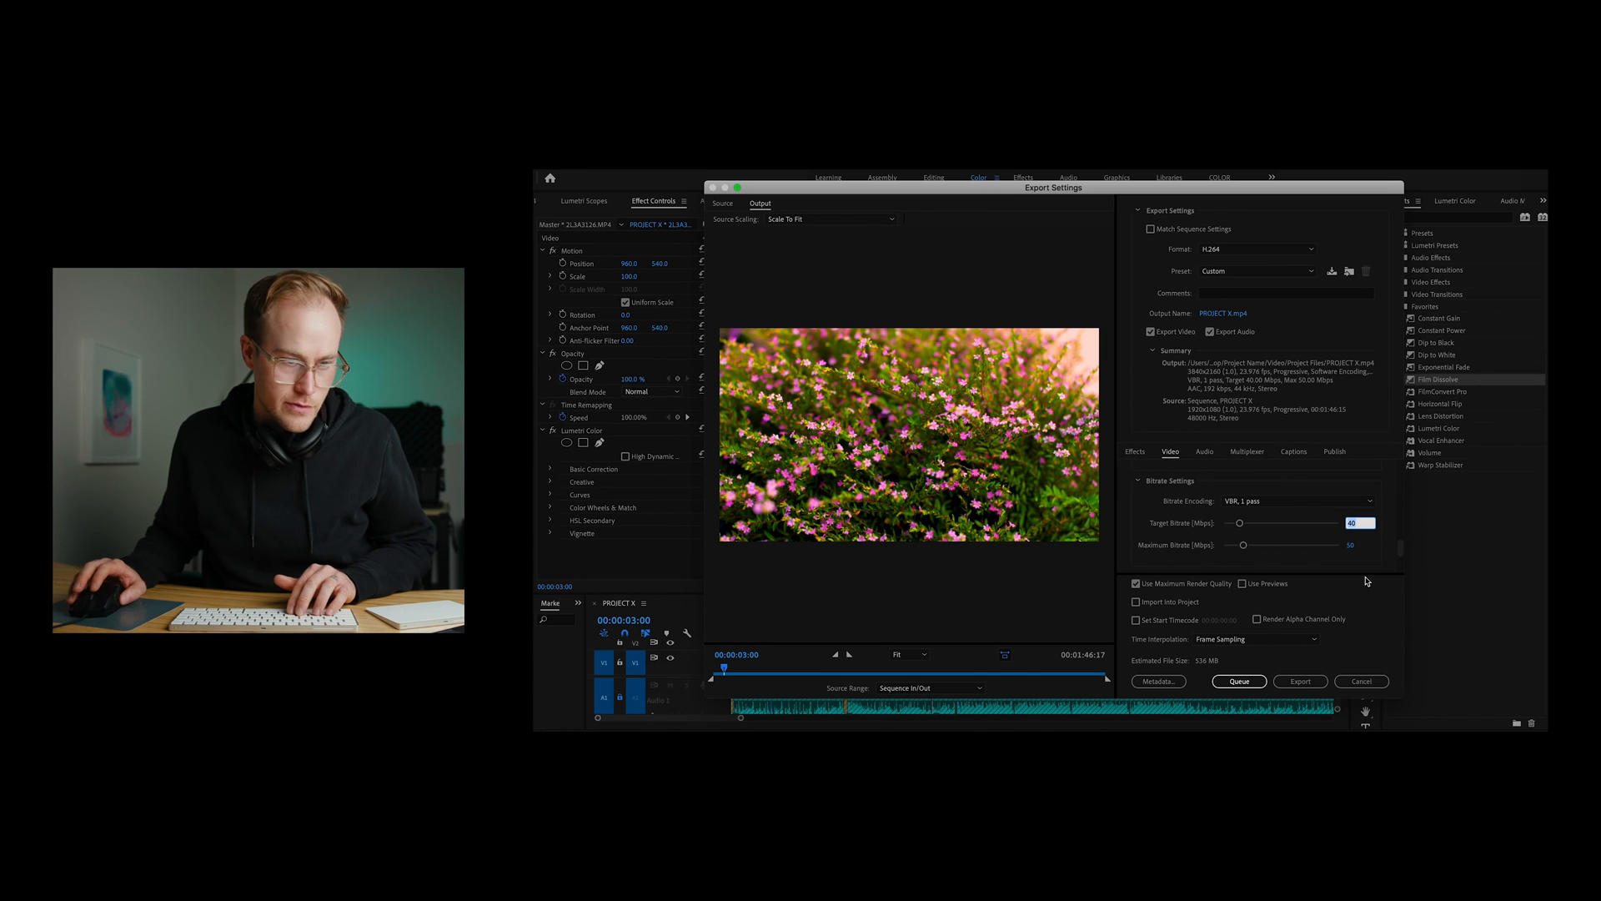
Set the output file PROJECT X.mp4 to save in the Exports folder and start the export.
click(1223, 312)
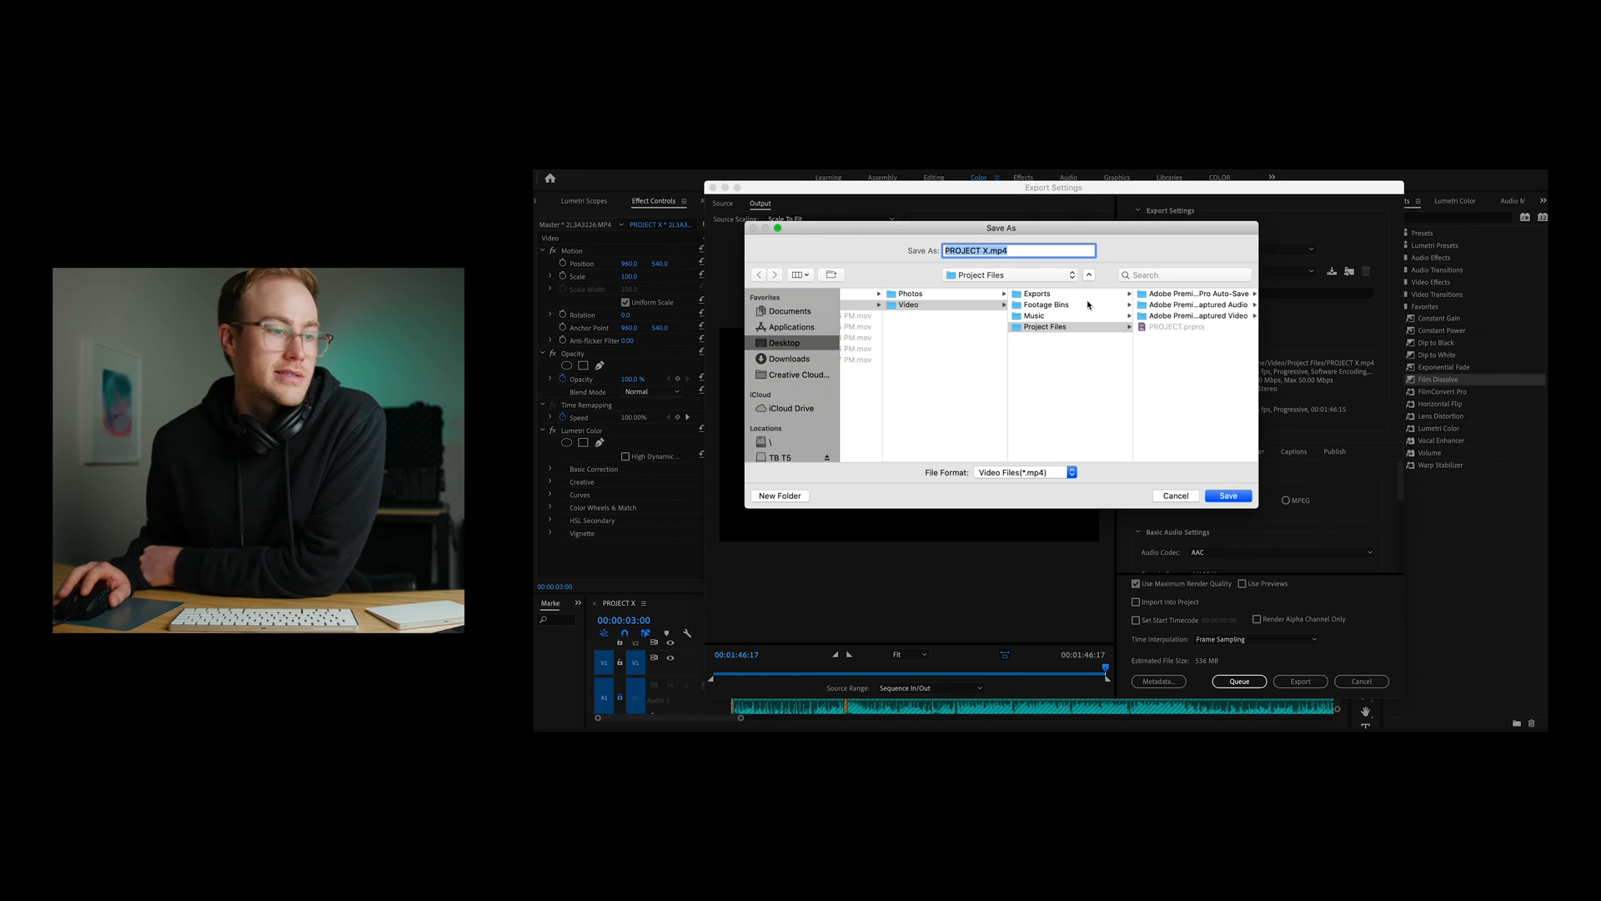
click(1073, 294)
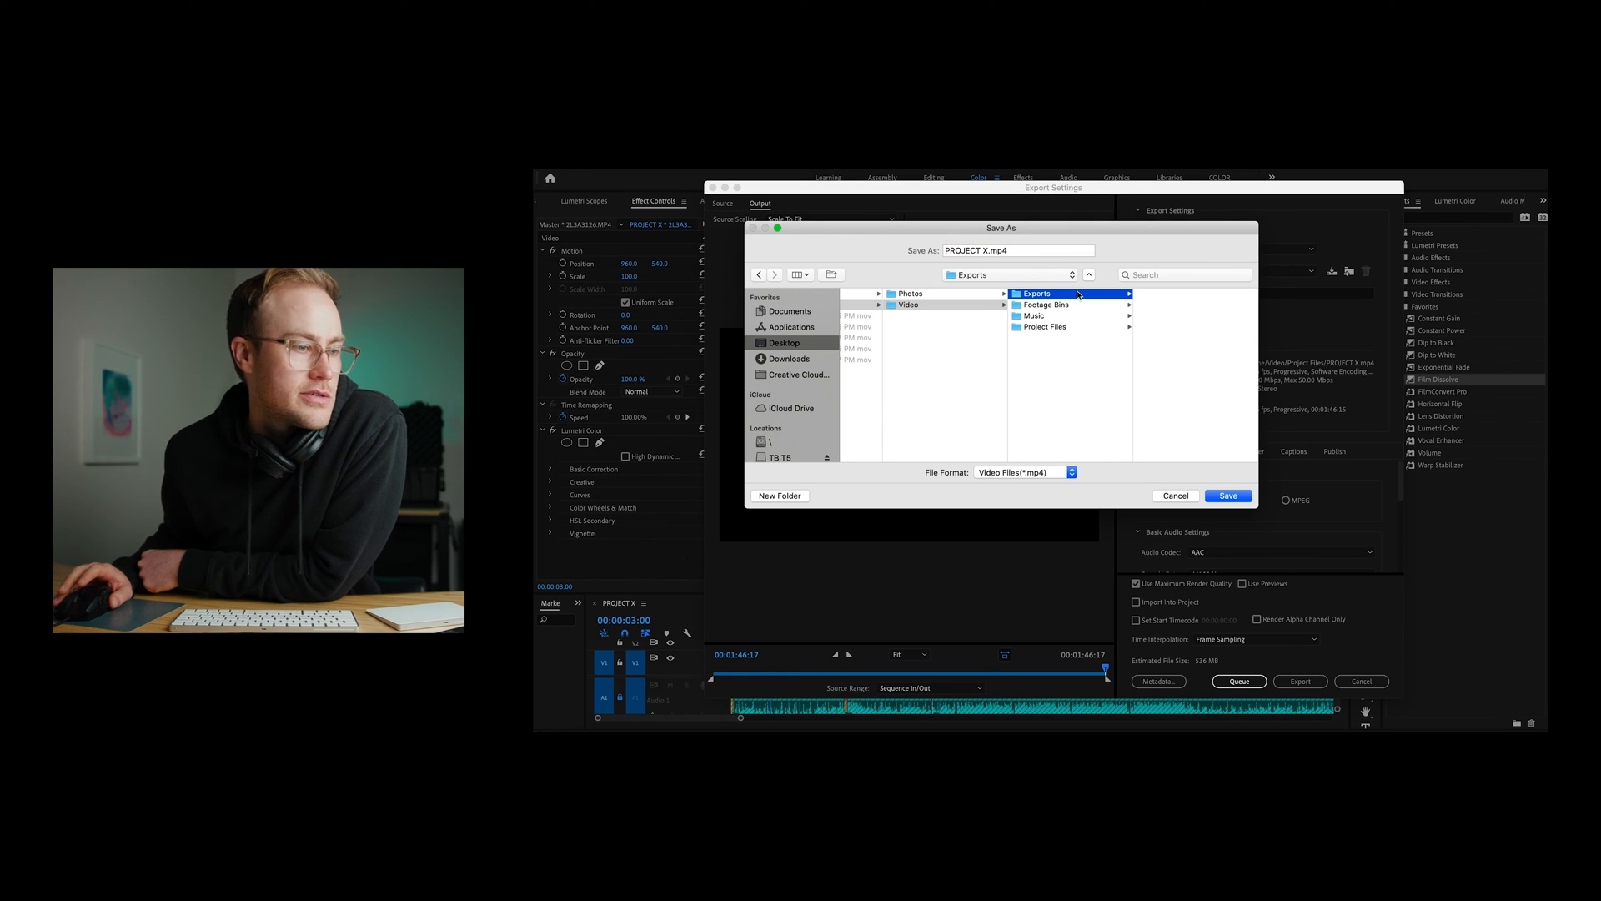
click(1226, 495)
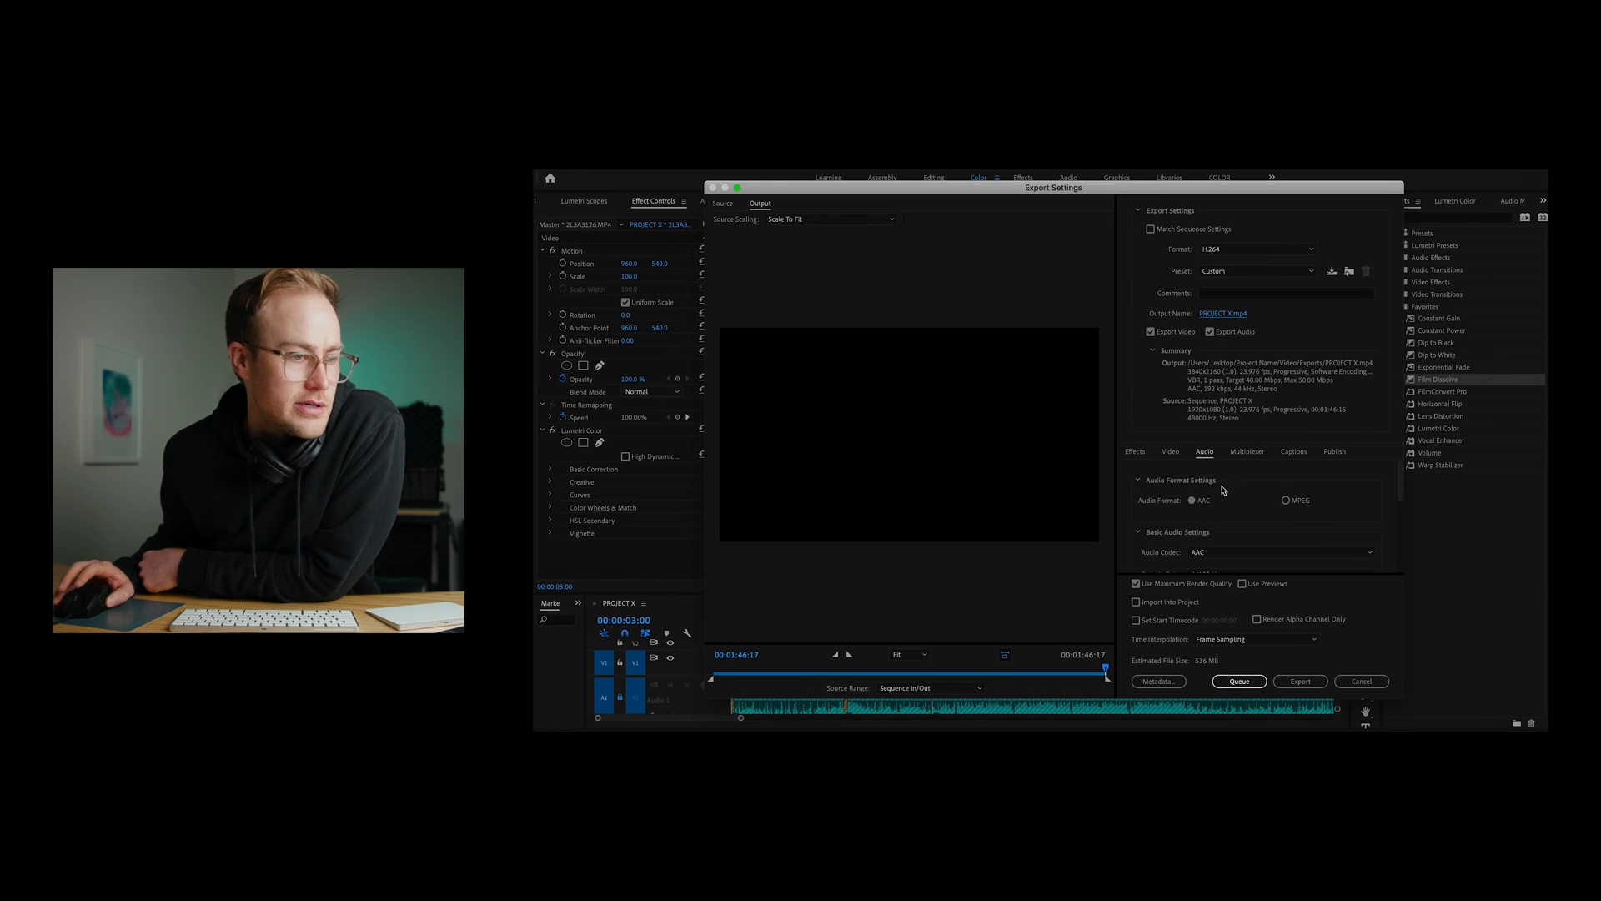
click(1301, 681)
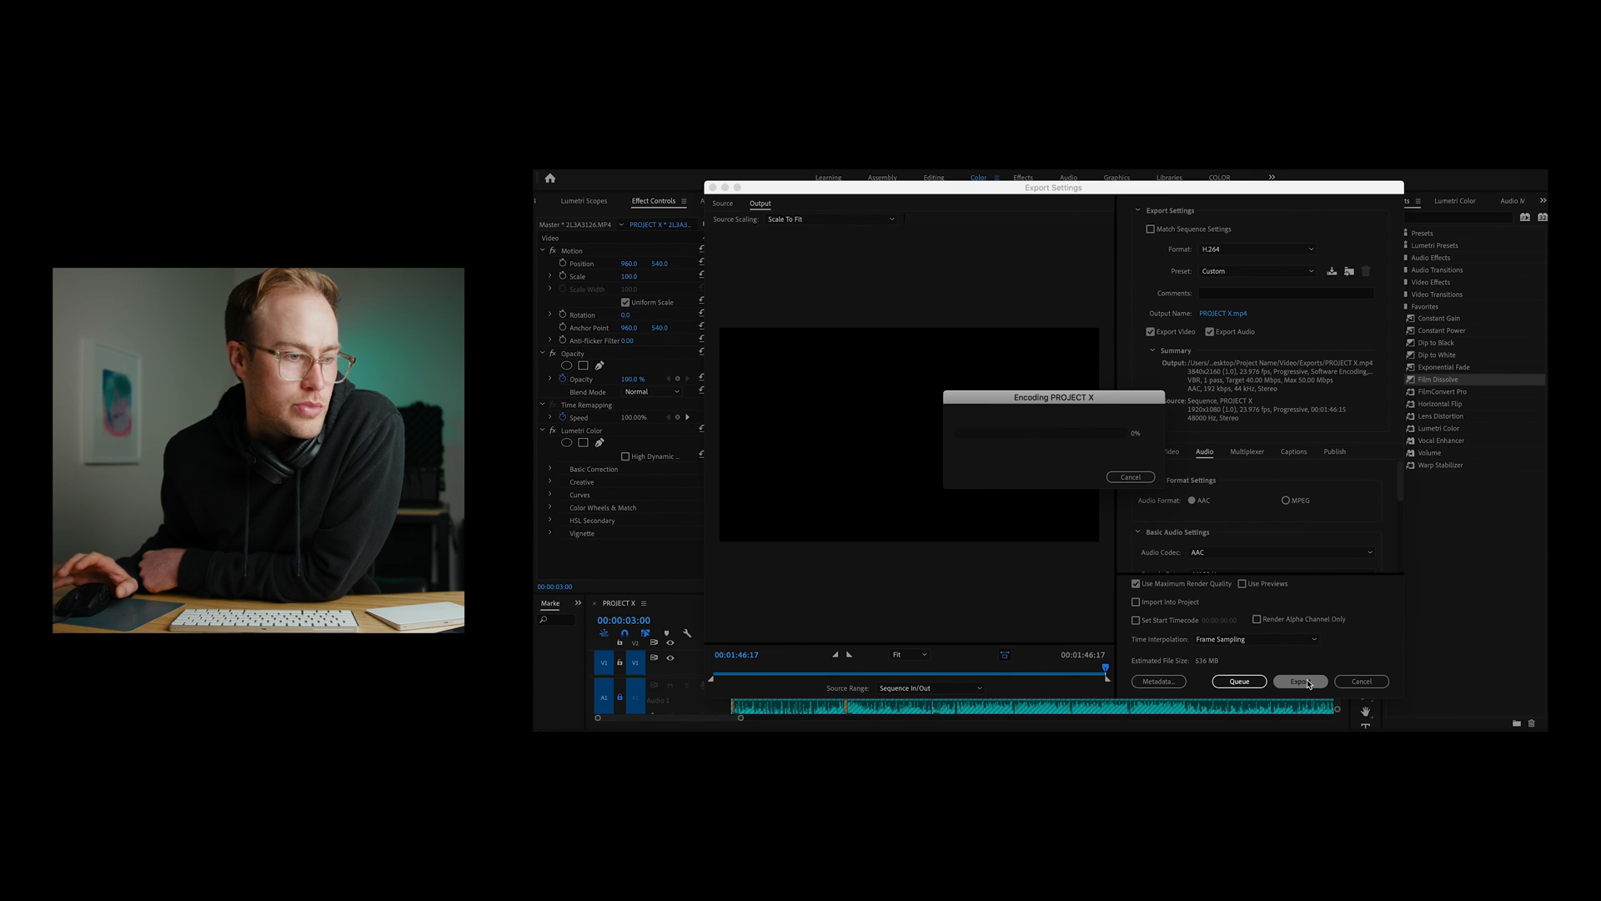